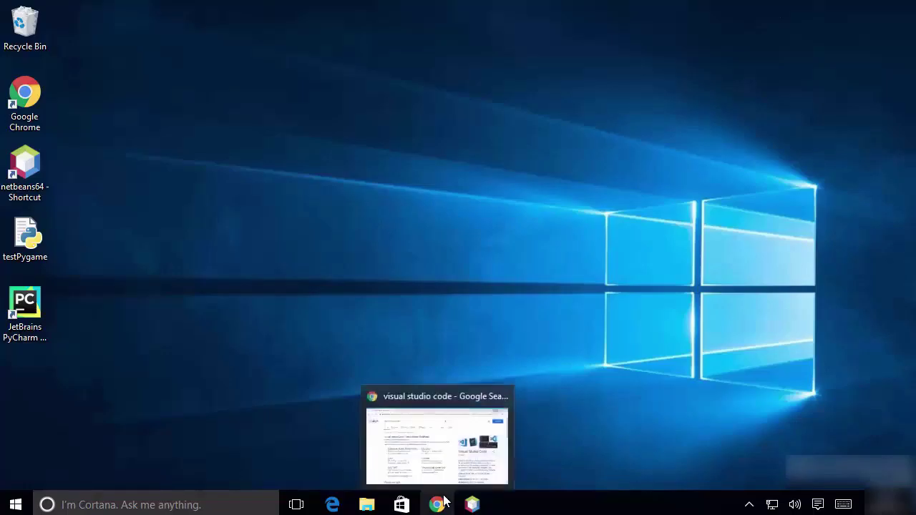
- Switch to Chrome, go to the official Visual Studio Code site from the search results, and download the Windows stable build
click(435, 473)
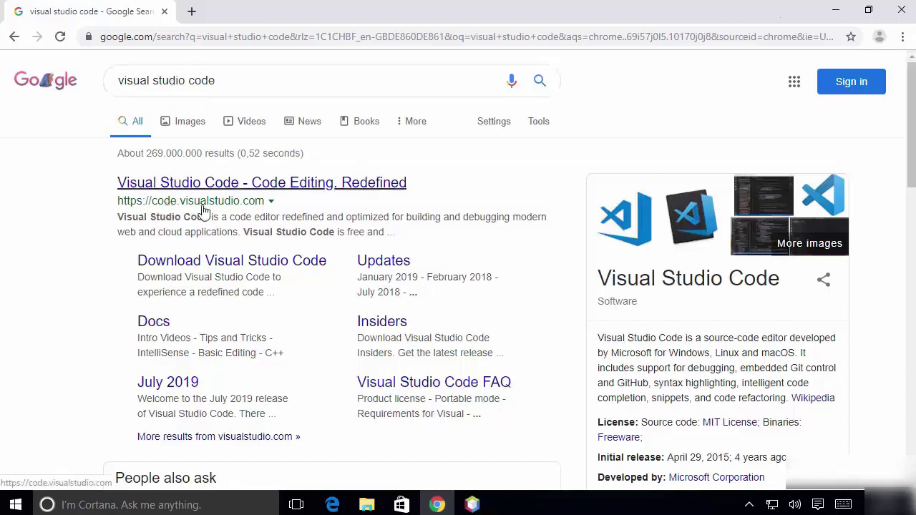
click(241, 185)
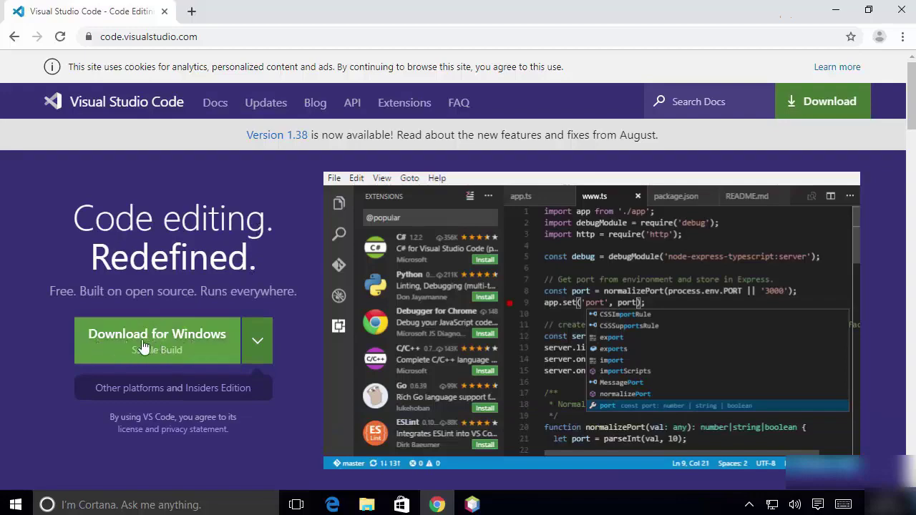
click(184, 346)
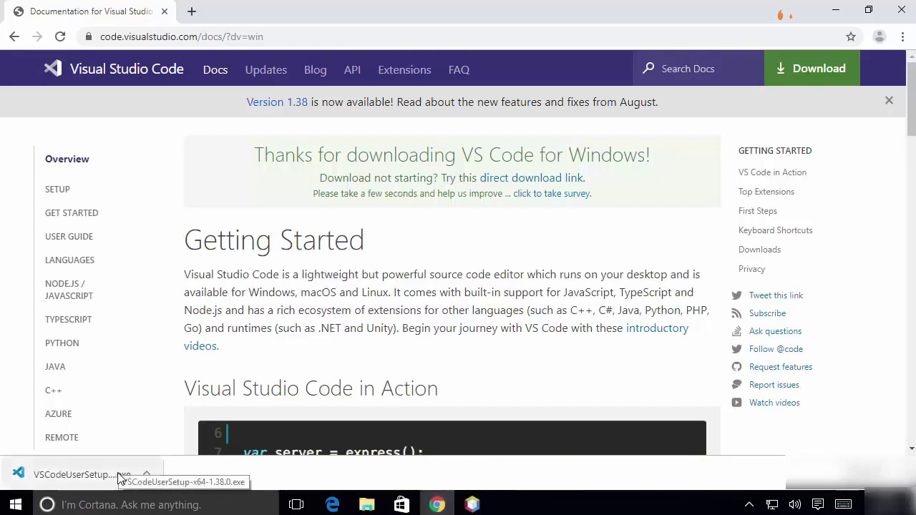
- Launch the downloaded VSCodeUserSetup-x64-1.38.0.exe installer, minimize the browser and allow the file to run
click(121, 476)
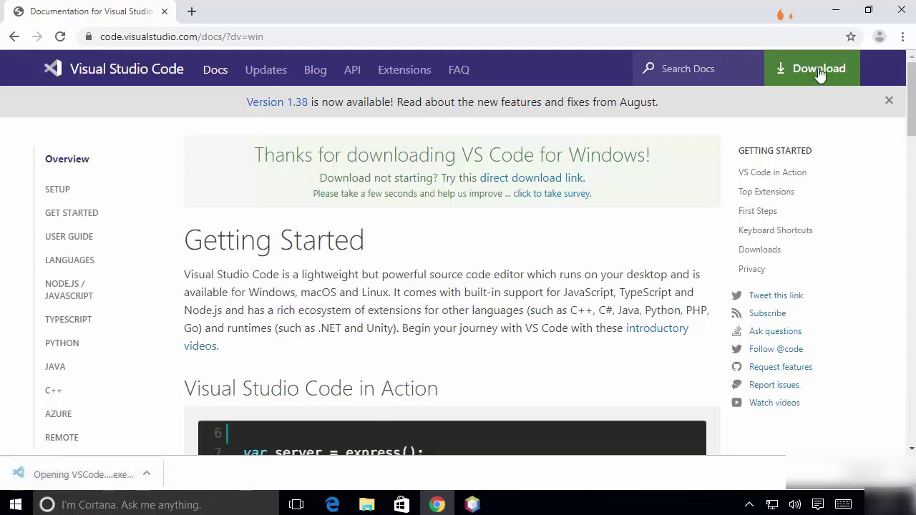
click(834, 14)
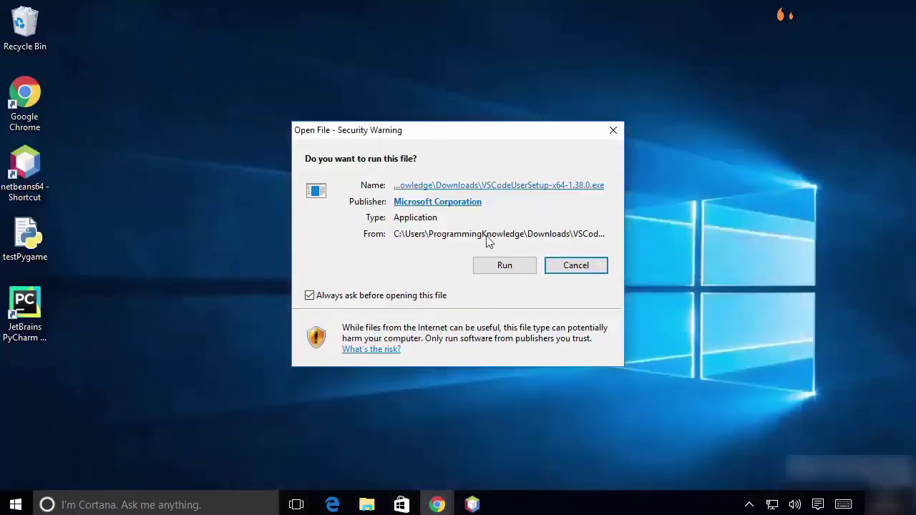
click(503, 265)
click(493, 268)
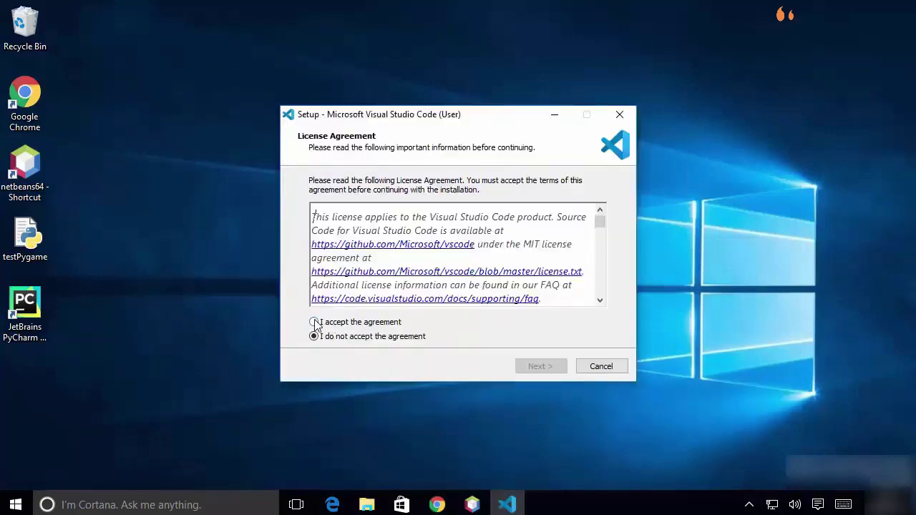
- Accept the license agreement and keep the default destination location and the Visual Studio Code Start Menu folder
click(315, 322)
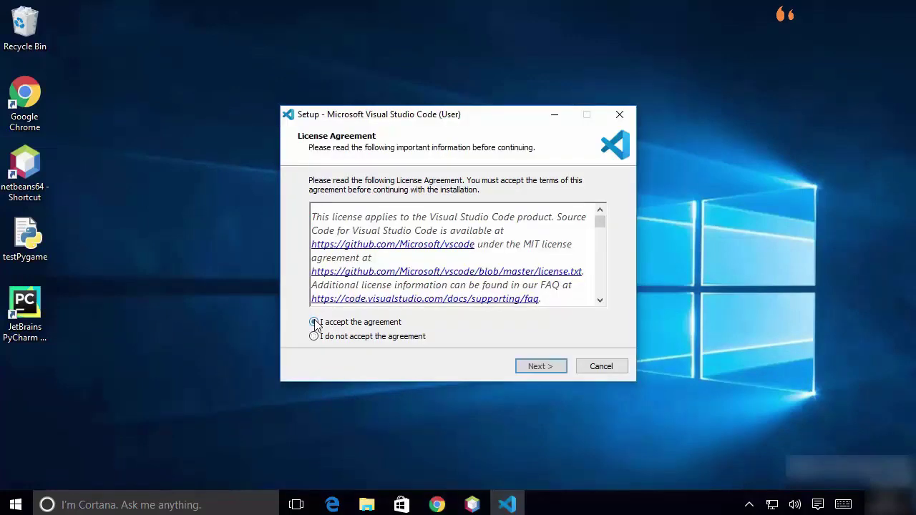
click(538, 366)
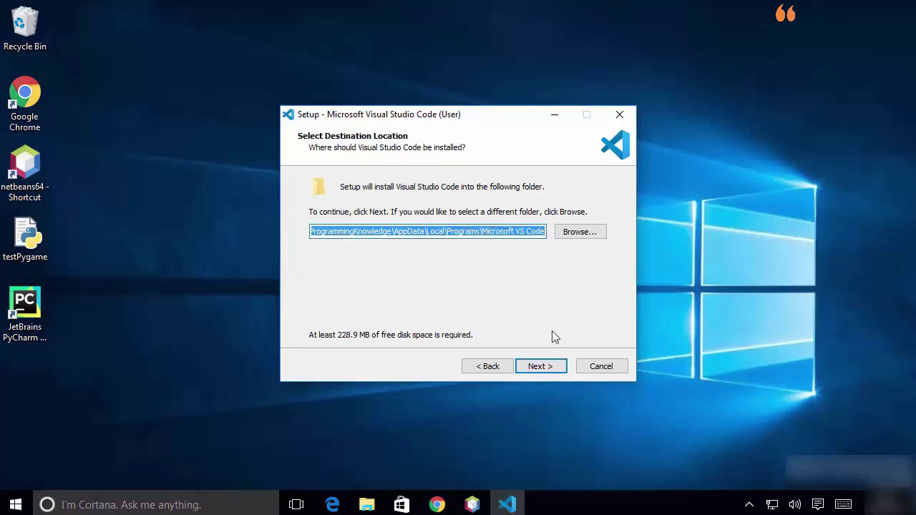
click(537, 366)
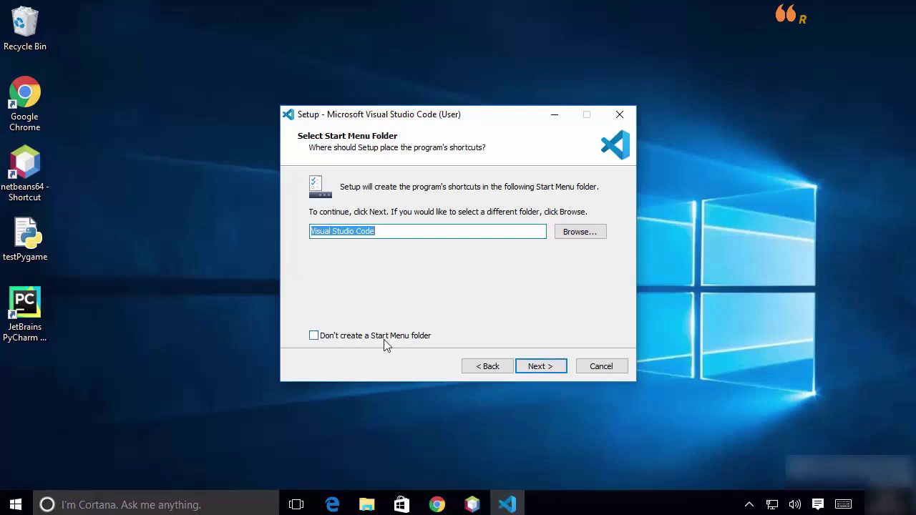
click(314, 336)
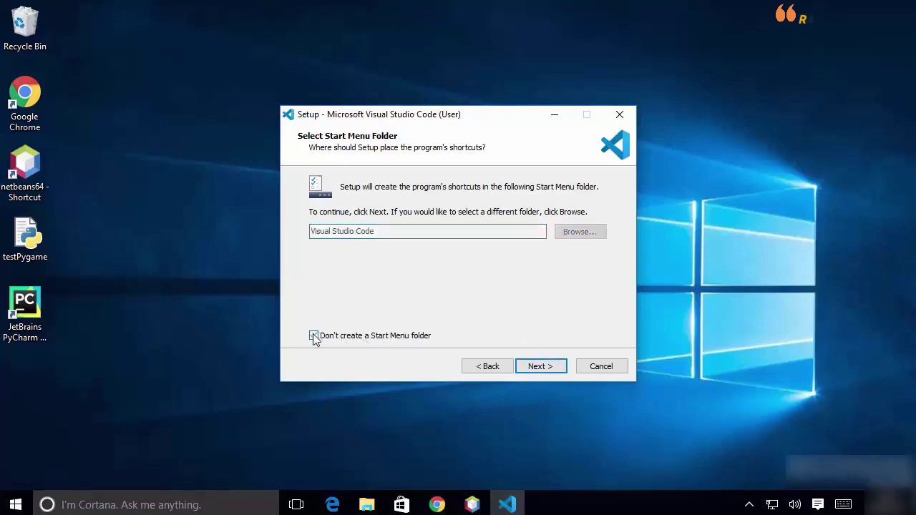
click(314, 336)
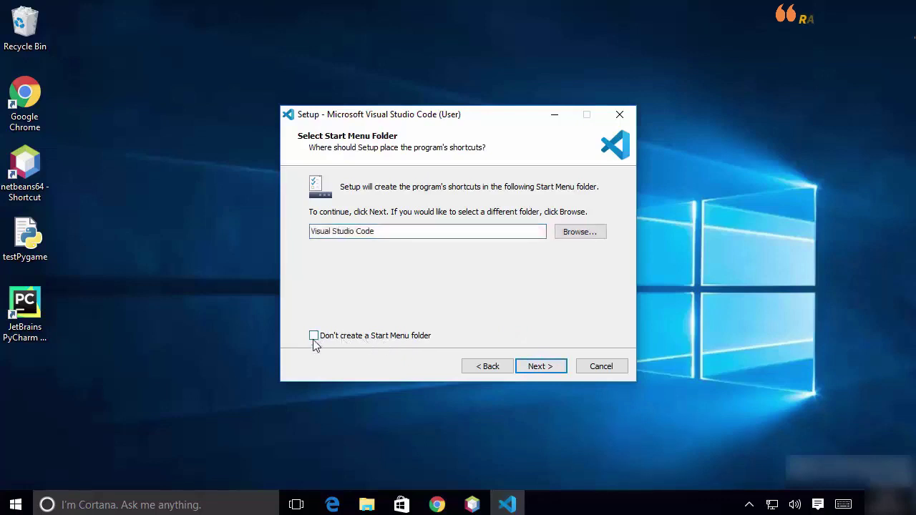
click(538, 368)
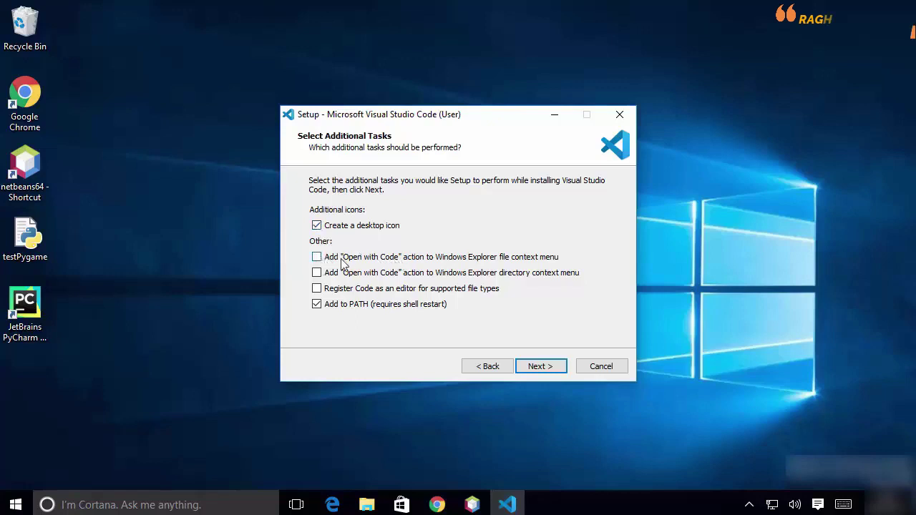
- Enable both "Open with Code" context menu actions and registration as editor for supported file types, and start the installation
click(316, 257)
click(317, 273)
click(317, 288)
click(542, 366)
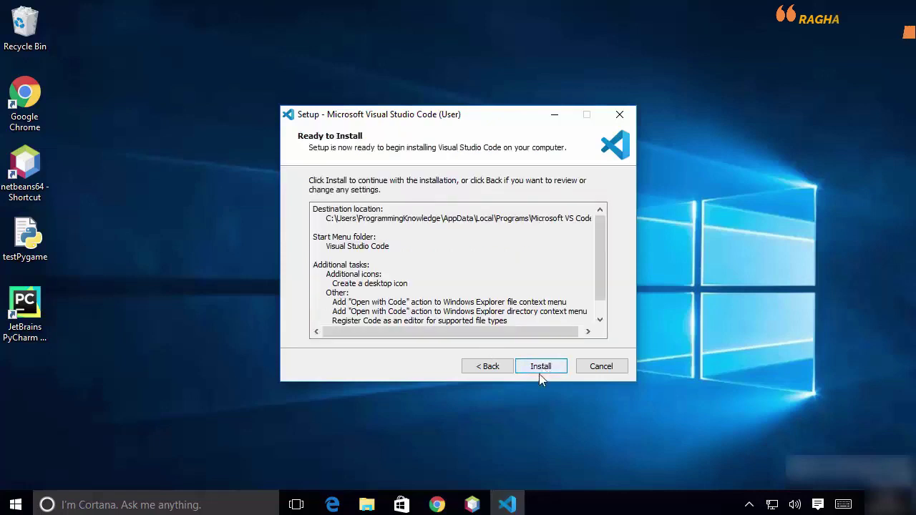
click(539, 367)
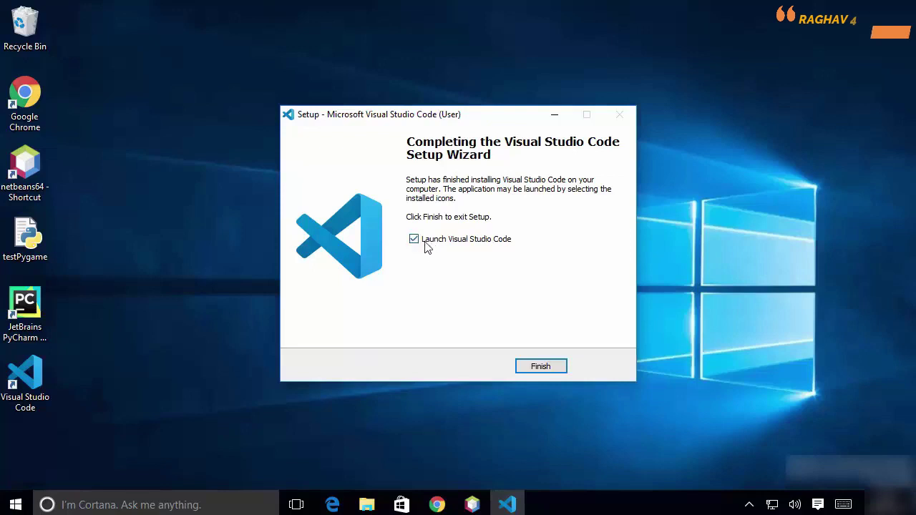
- Finish the setup wizard and launch Visual Studio Code from its desktop shortcut
click(538, 368)
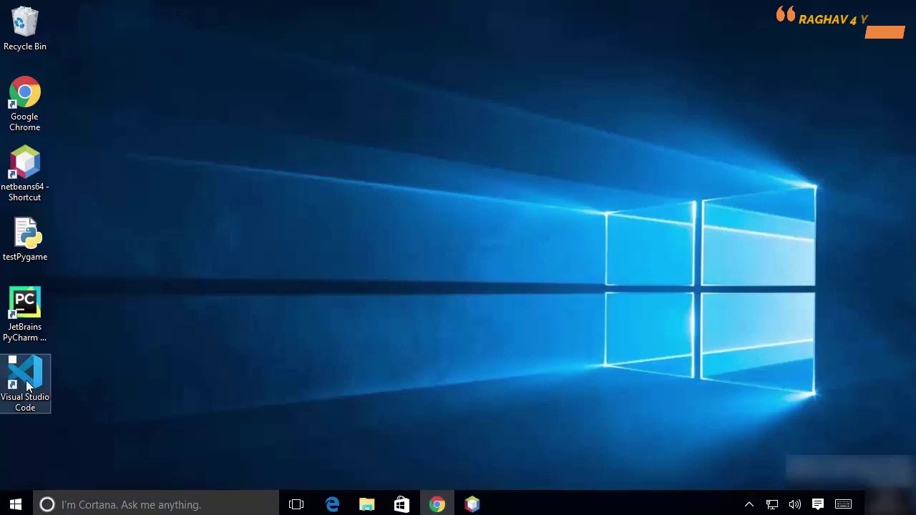
double_click(26, 387)
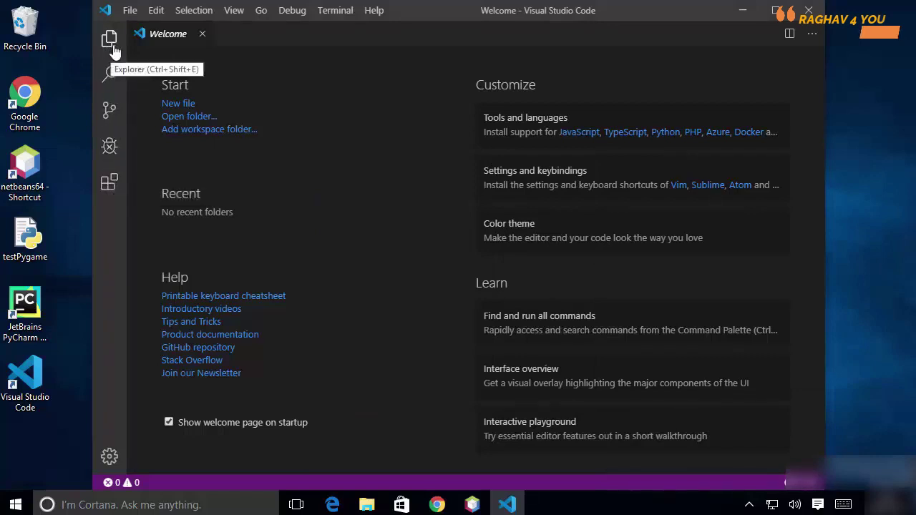
- Create a folder named work inside Documents and open it in the Explorer as the project folder
click(109, 40)
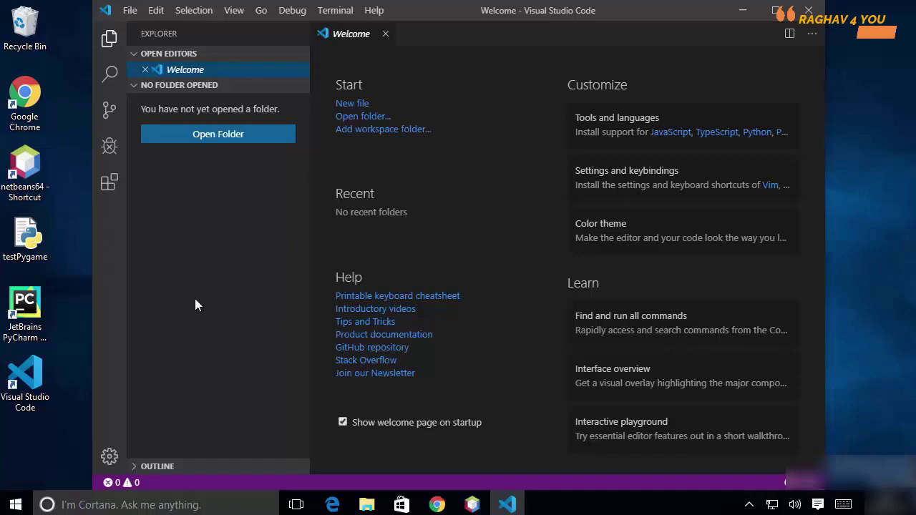
click(219, 133)
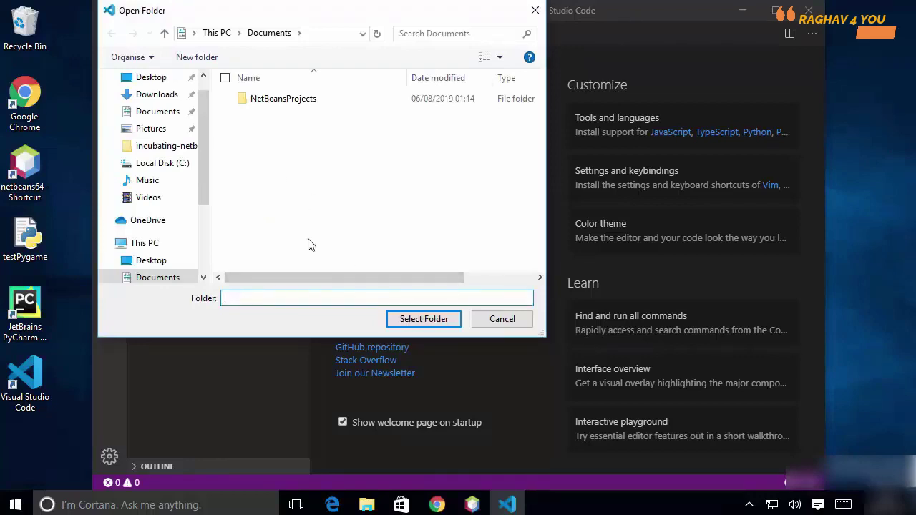
right_click(262, 147)
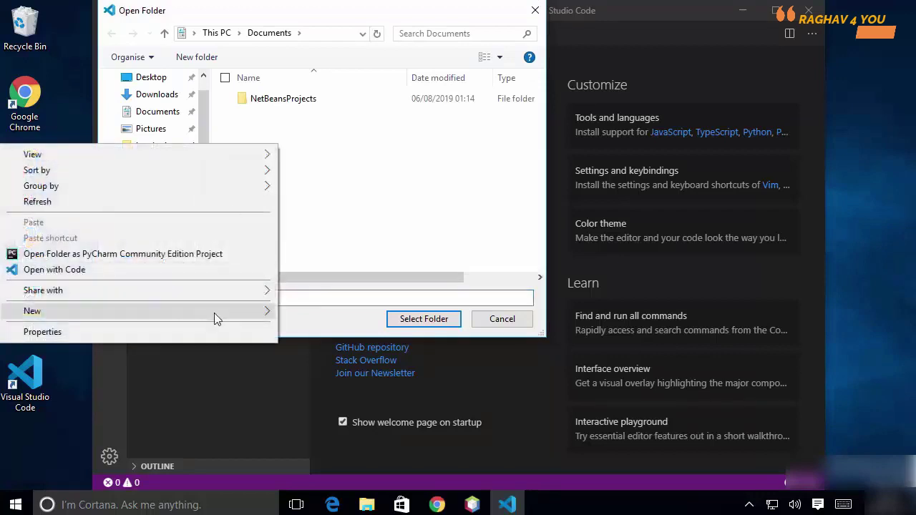
mouse_move(216, 312)
click(290, 315)
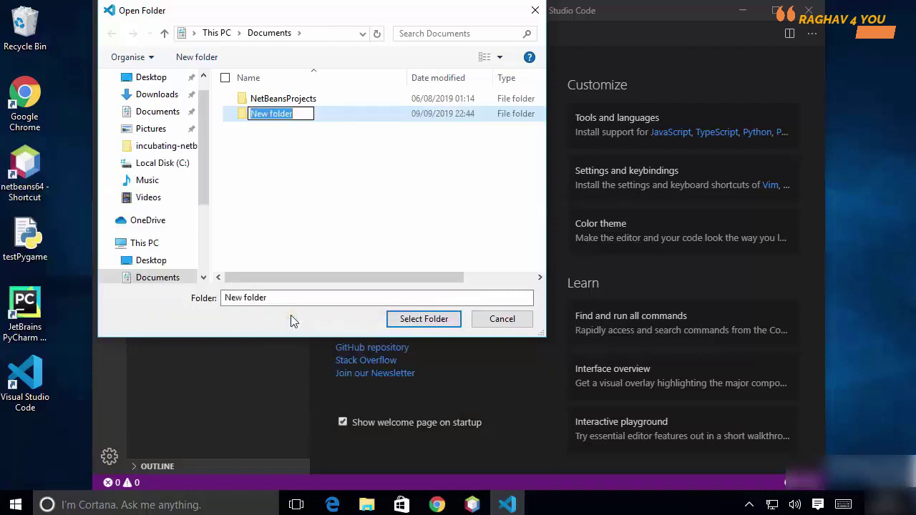
text(work)
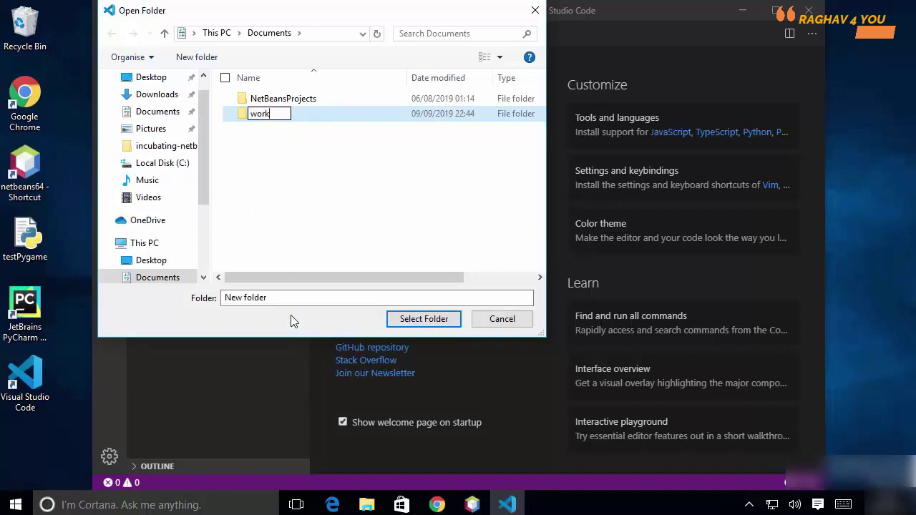
key(Return)
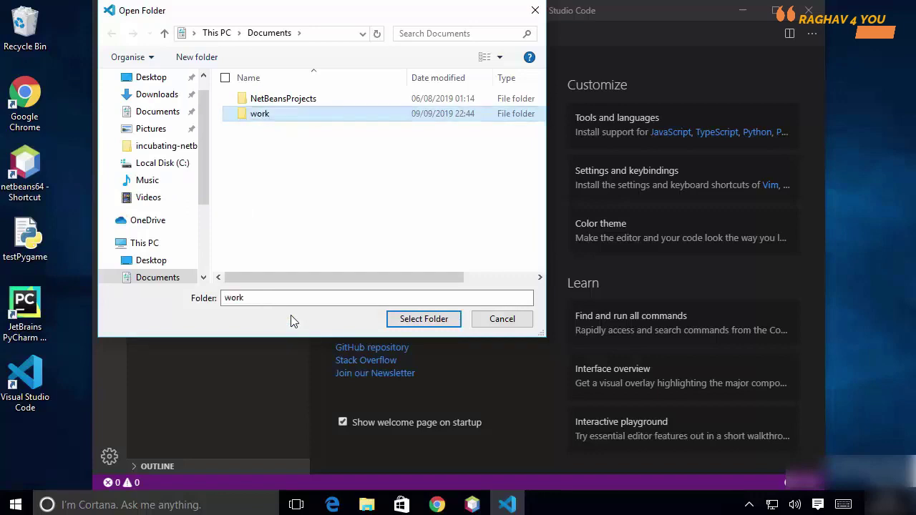
click(427, 320)
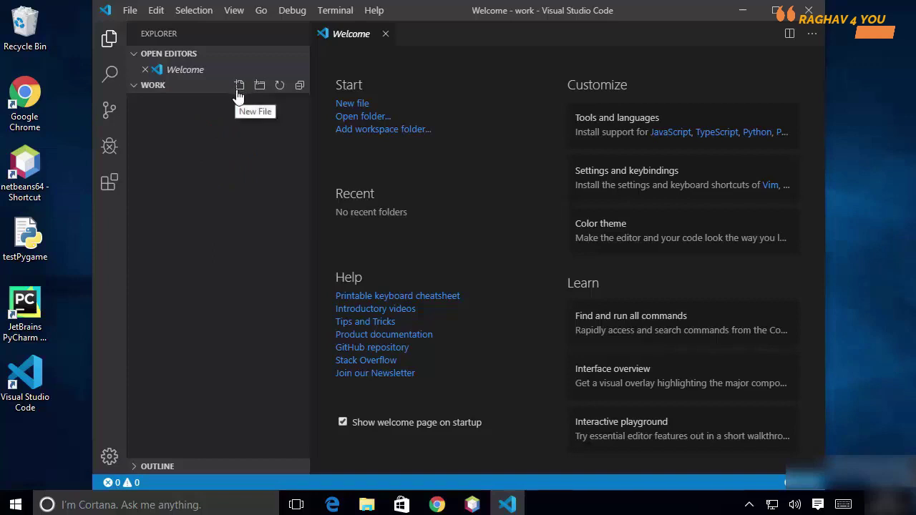
- Create a new file named test.py in the work folder
click(128, 11)
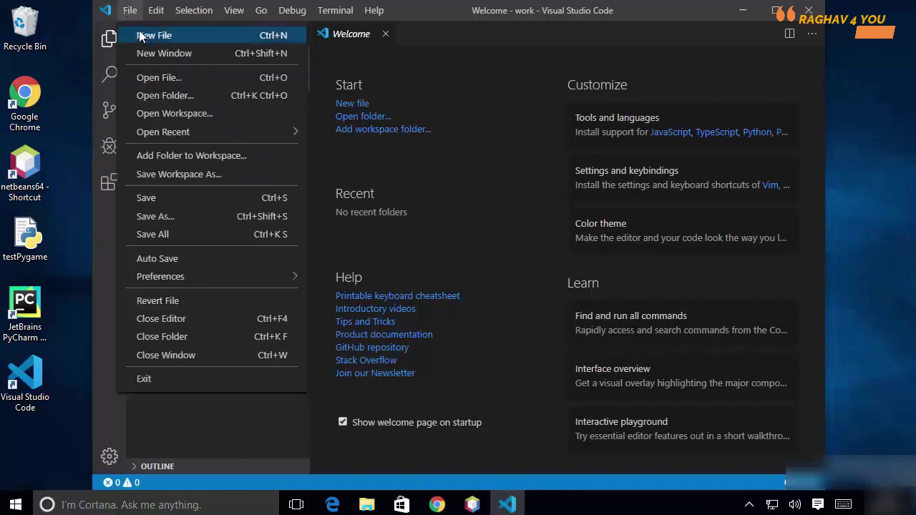
click(201, 413)
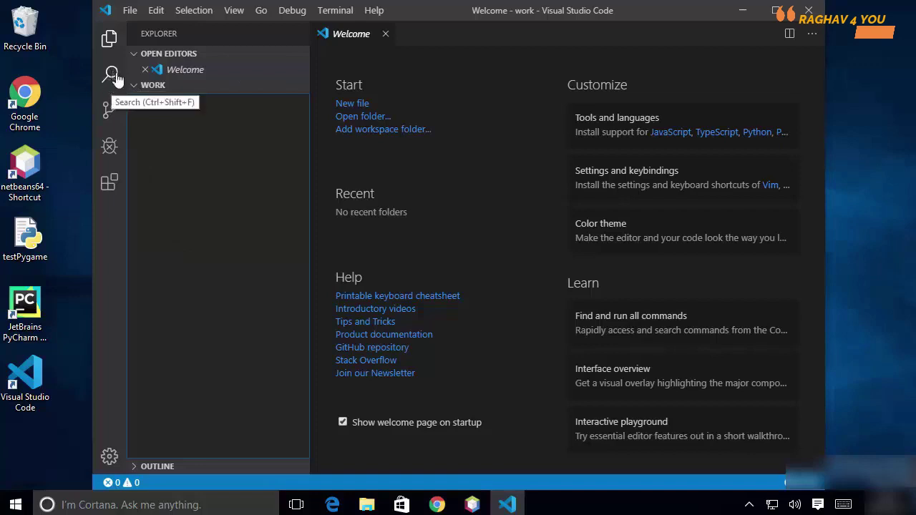
click(240, 86)
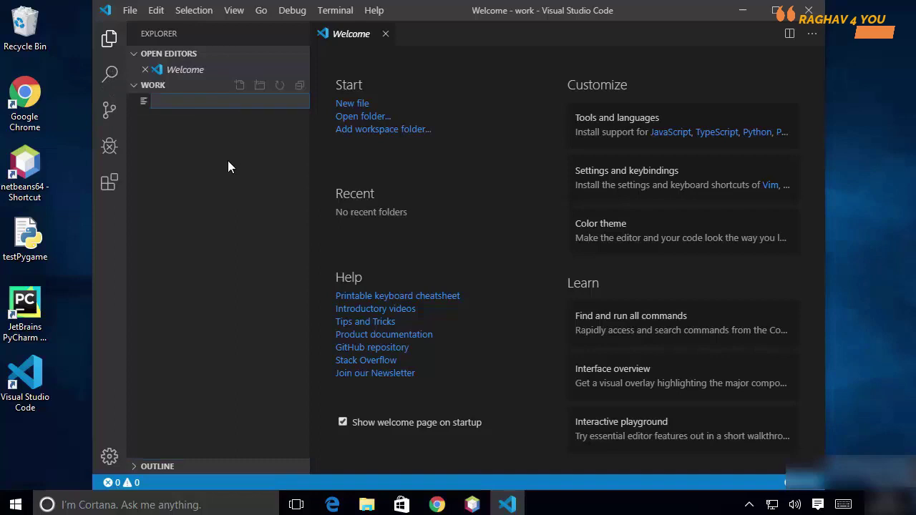
text(test)
text(.pz)
key(BackSpace)
text(y)
key(Return)
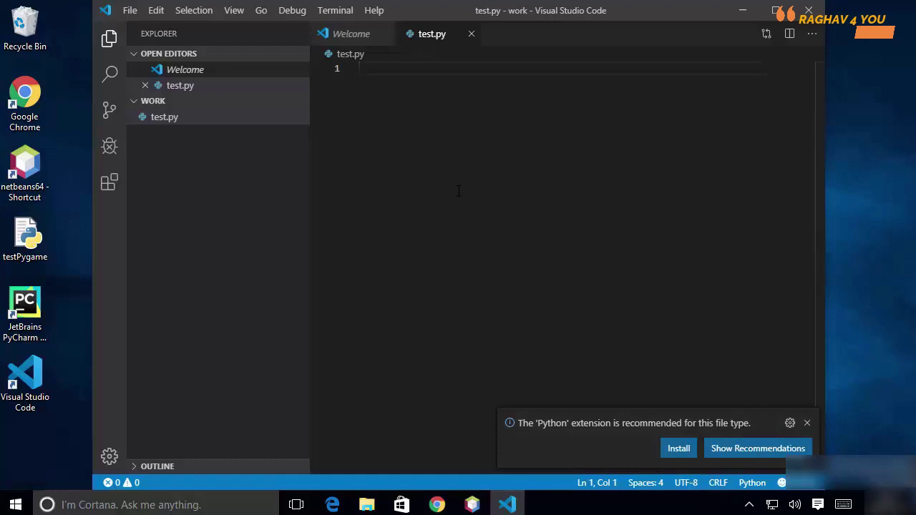
- Write print("Hello World") on the first line of test.py and save the file
text(prin)
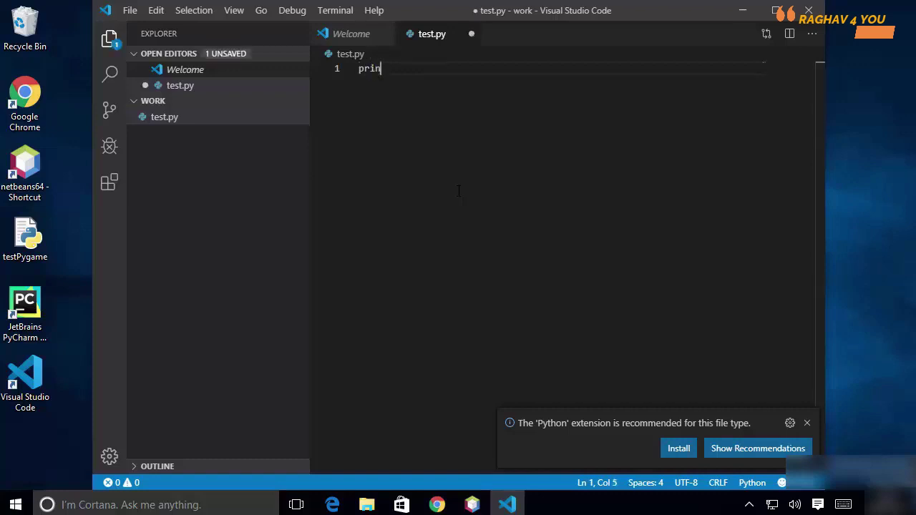
text(t)
text(("Hello World)
key(ctrl+s)
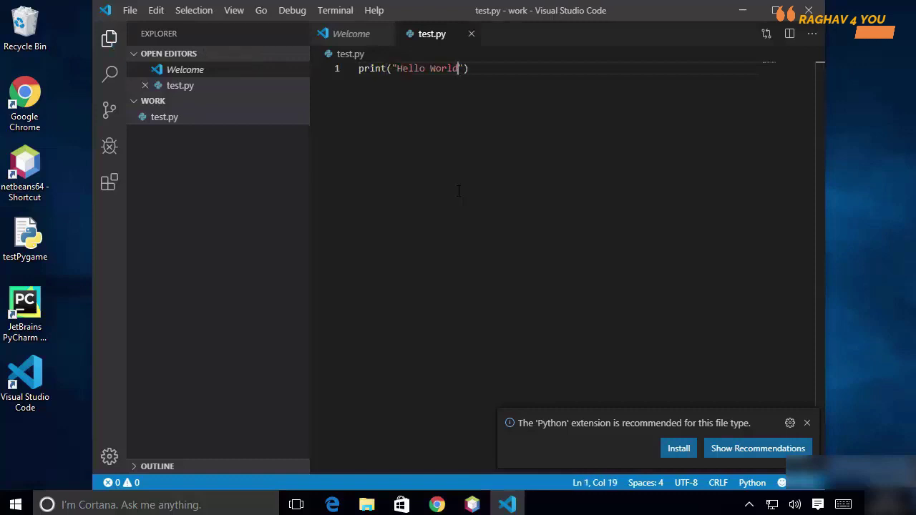
key(End)
- Search test.py for the word print, and clear the search term
key(ctrl+f)
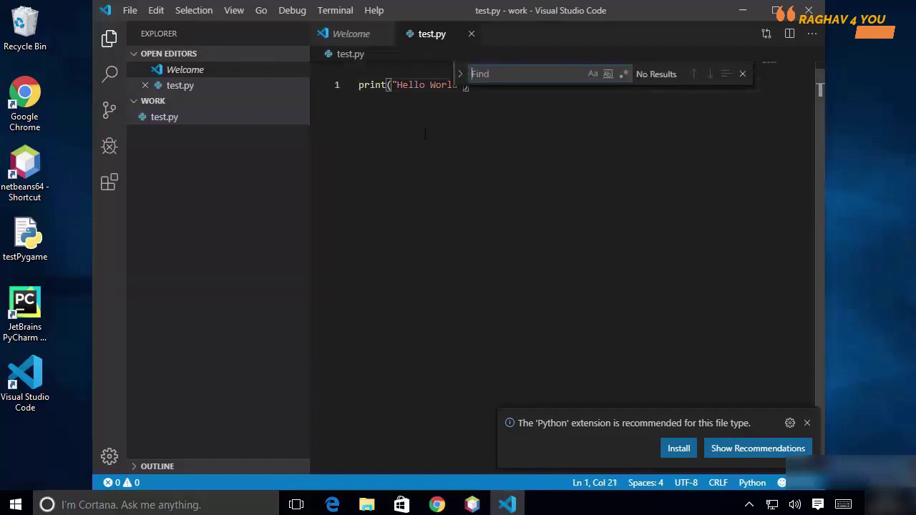
text(prin)
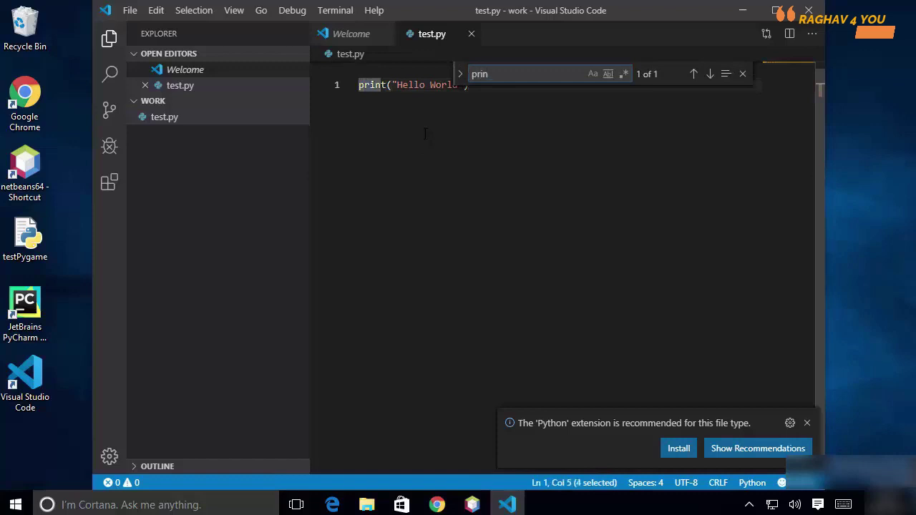
text(t)
key(ctrl+a)
key(BackSpace)
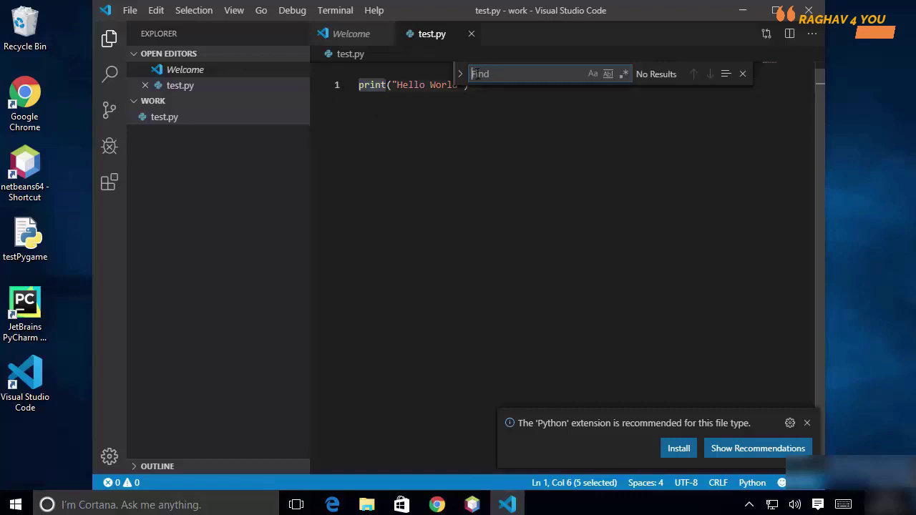
- View the project-wide Search and Source Control views
click(112, 73)
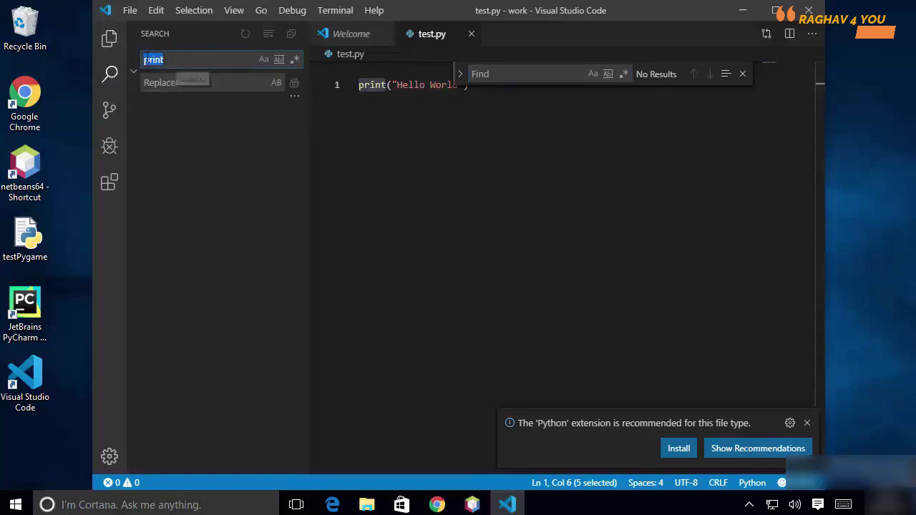
click(427, 144)
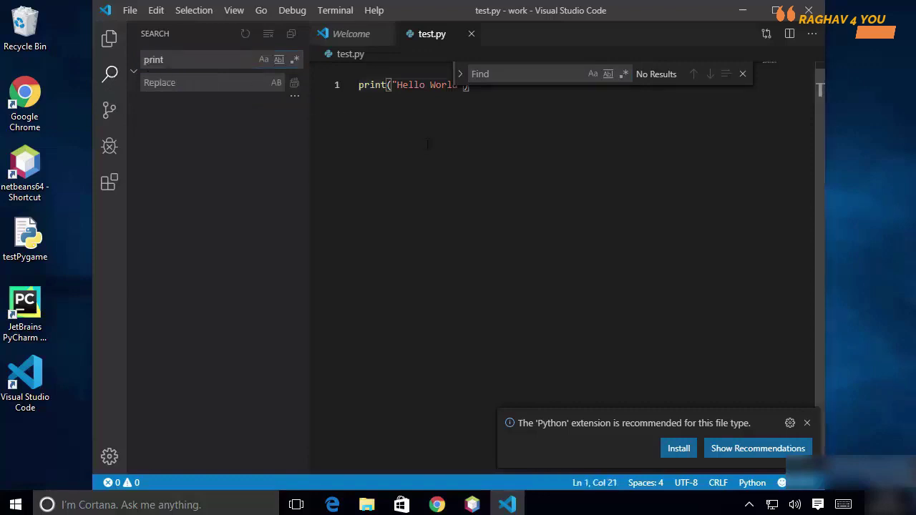
click(110, 114)
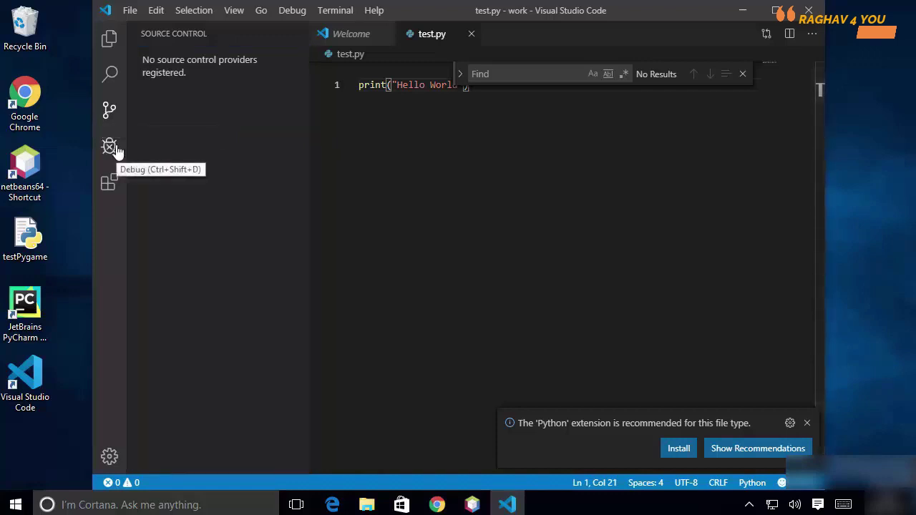
- Close the find bar in test.py and browse the list of popular extensions
click(742, 73)
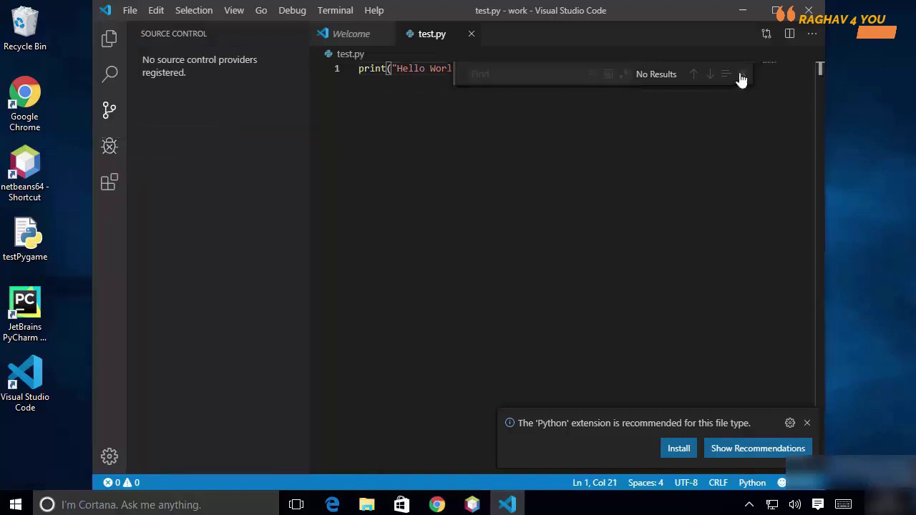
click(455, 98)
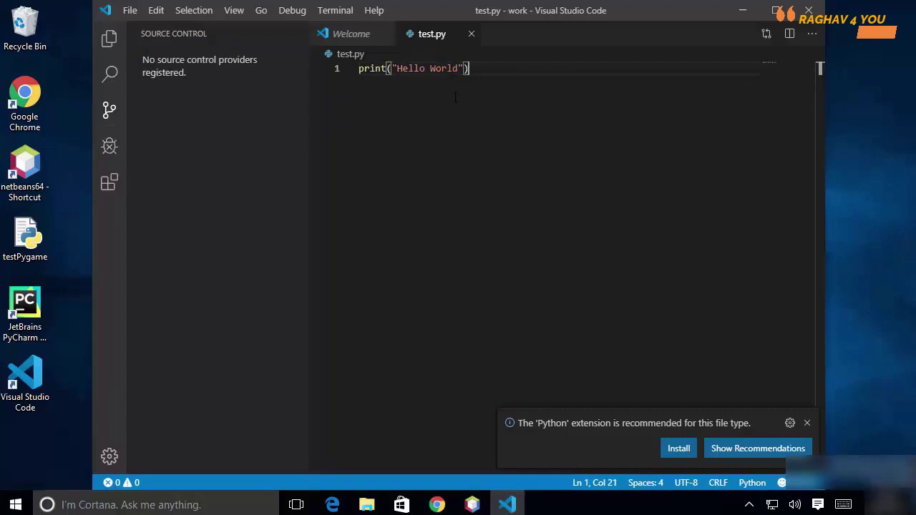
click(111, 185)
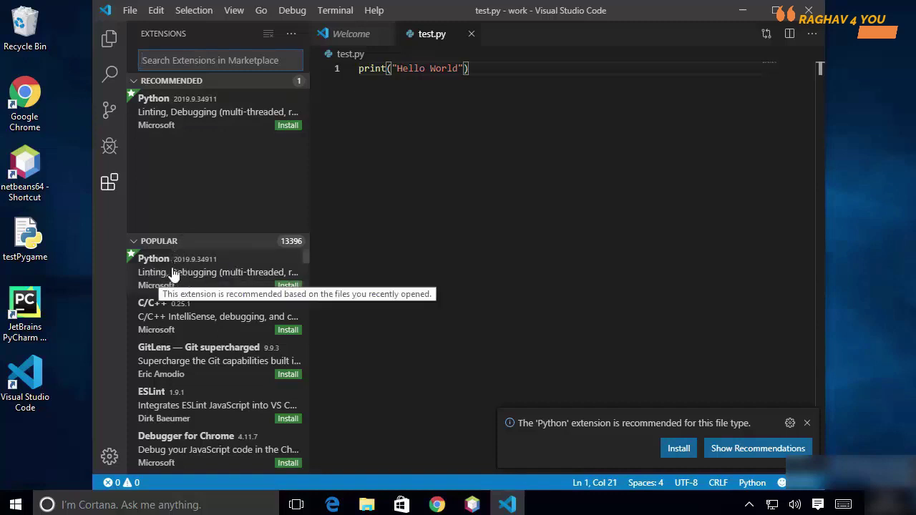
scroll(171, 275, down, 1)
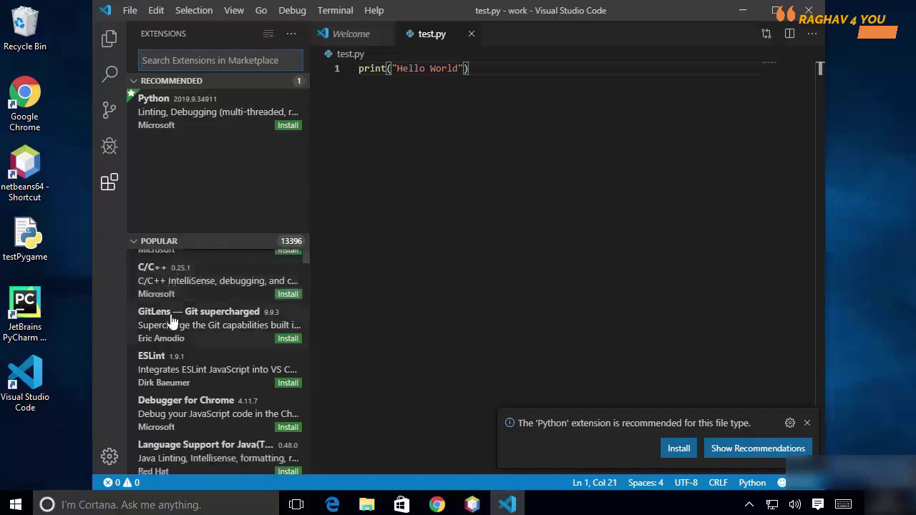
scroll(175, 372, down, 1)
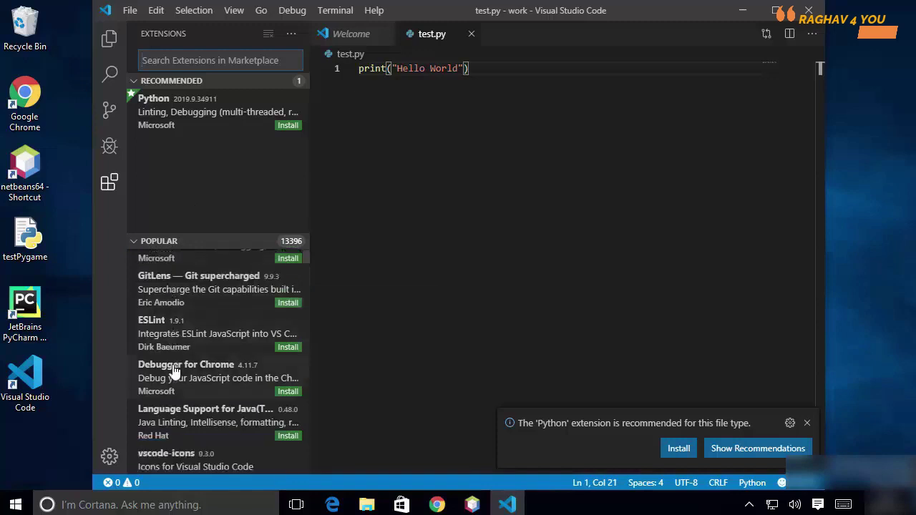
scroll(174, 370, down, 2)
scroll(175, 371, up, 5)
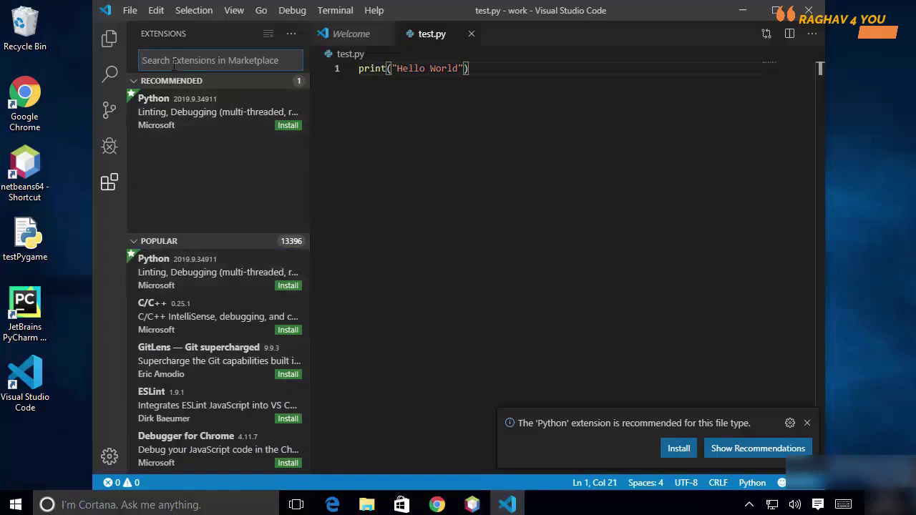
- Search the extension Marketplace for python, and replace the search term with java
text(py)
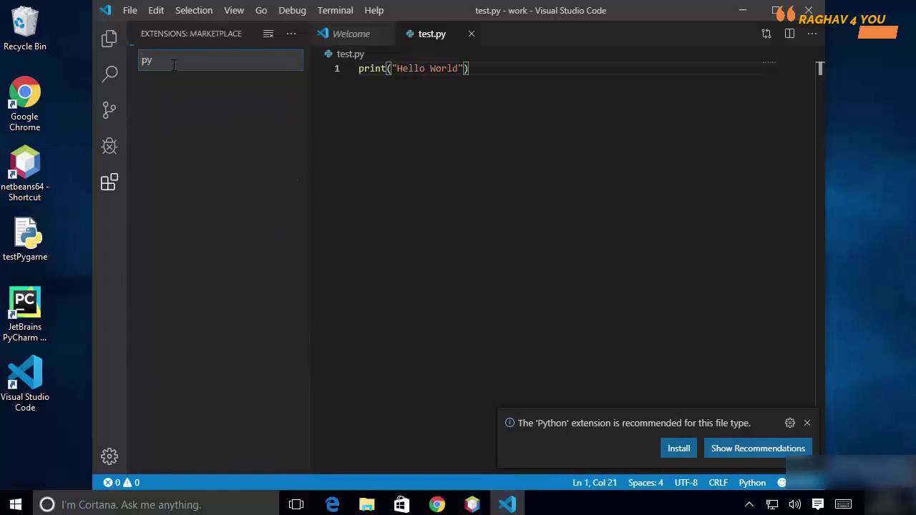
text(thon)
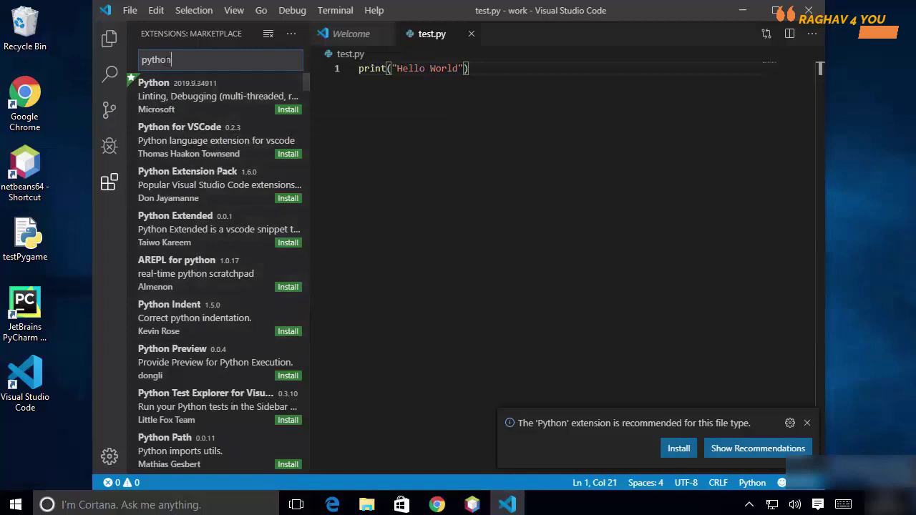
double_click(165, 59)
key(BackSpace)
text(java)
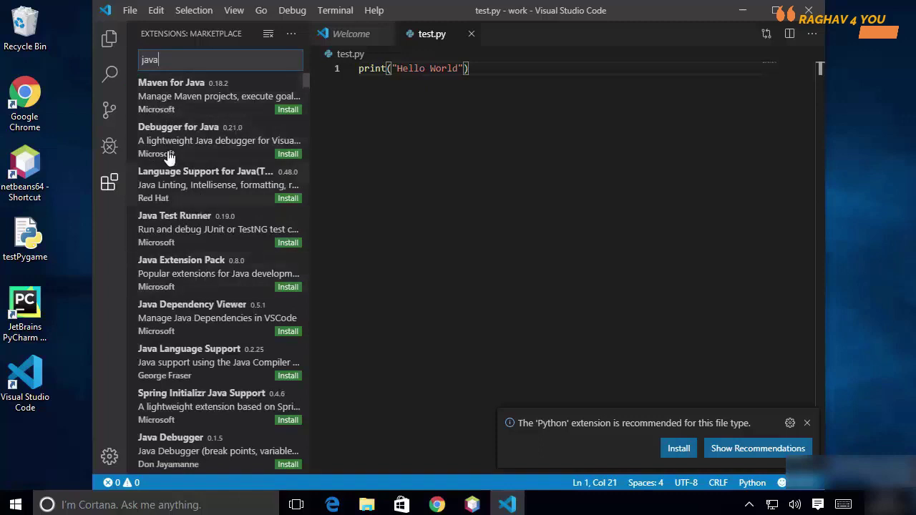
click(406, 235)
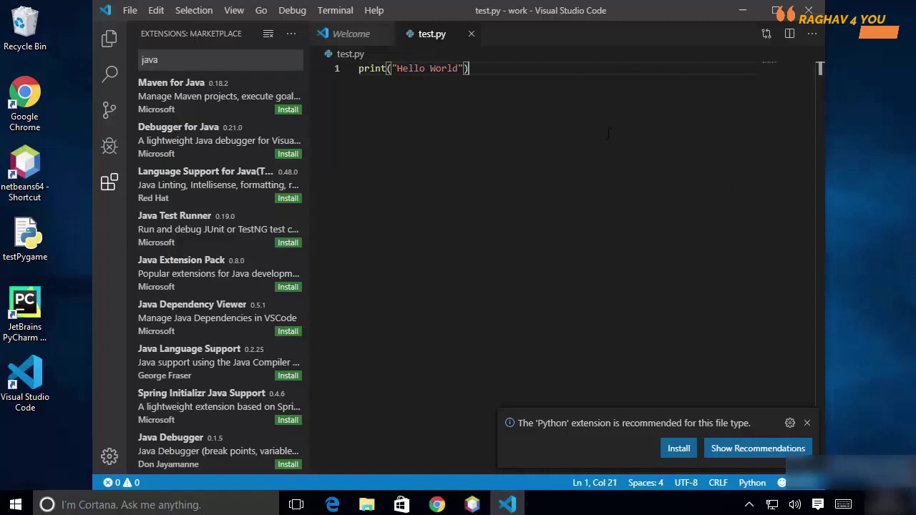
- Close Visual Studio Code and relaunch it from a Windows Command Prompt with the command code
click(812, 22)
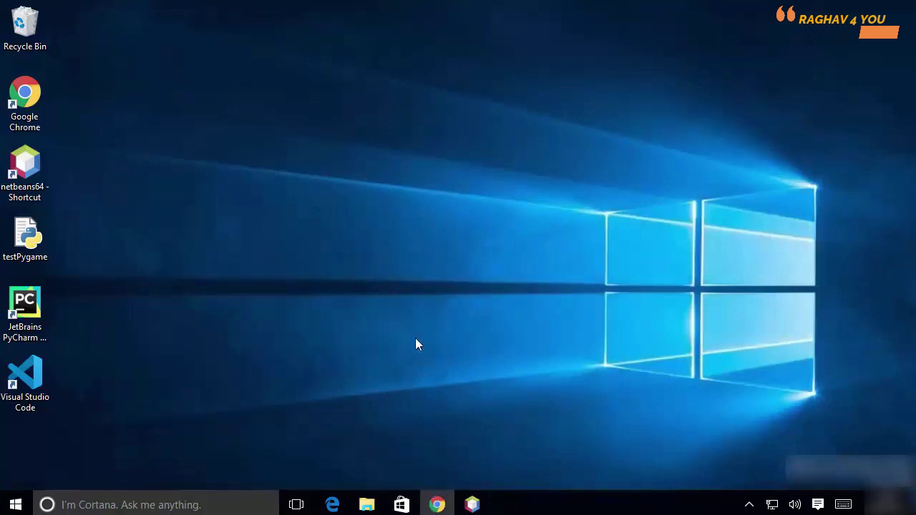
right_click(18, 504)
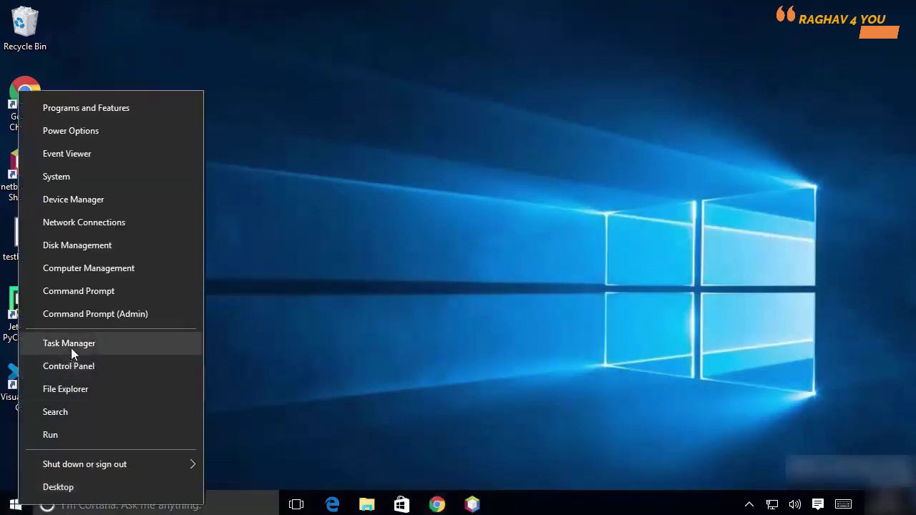
click(86, 294)
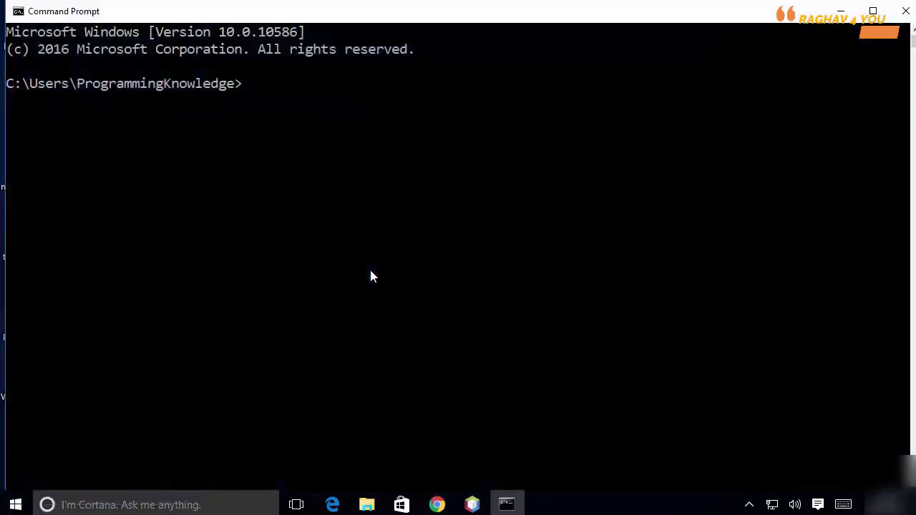
click(372, 242)
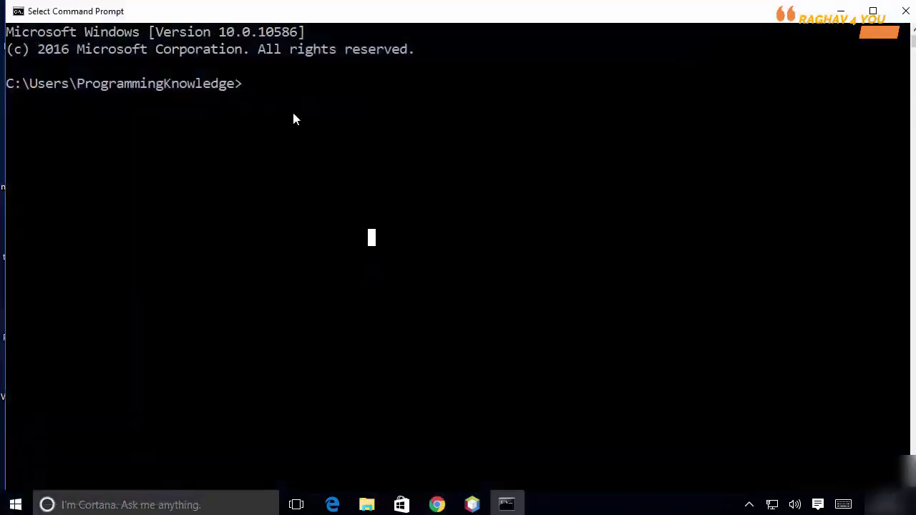
click(269, 90)
text(code)
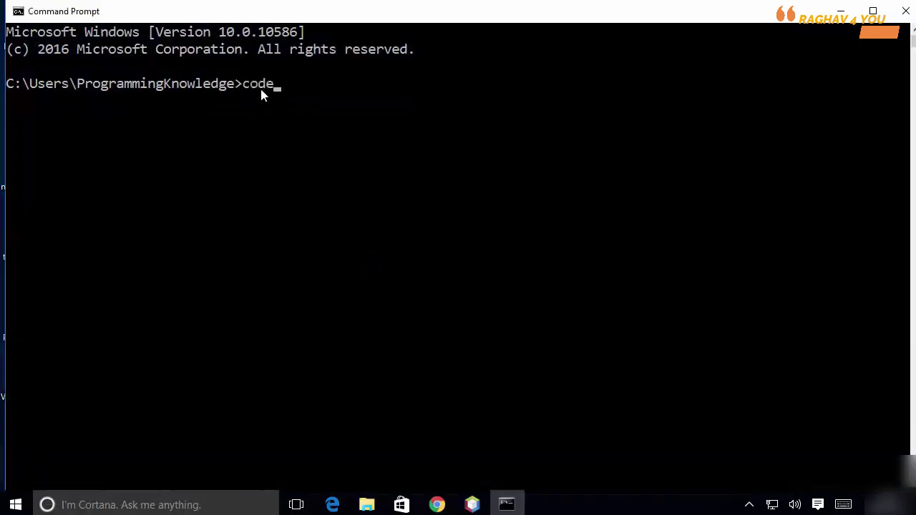
key(Return)
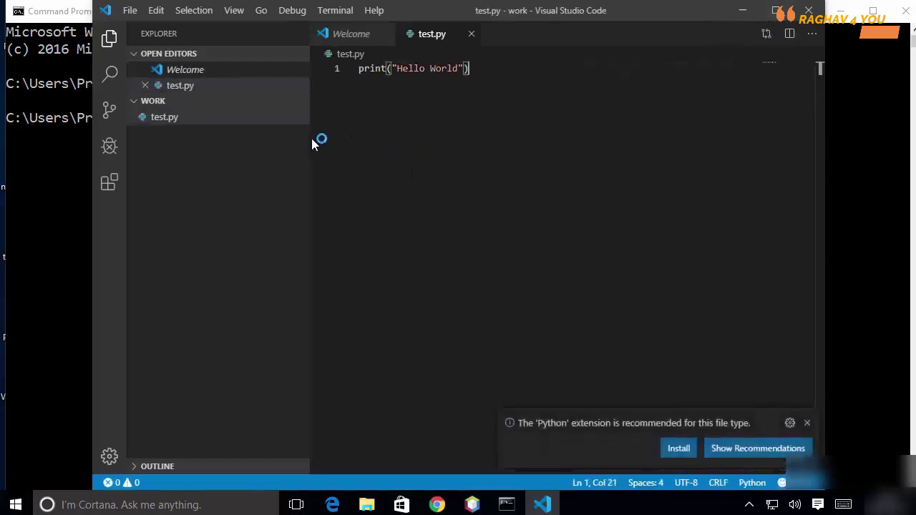
- Reveal test.py in File Explorer, copy the work folder's path, and close both File Explorer and Visual Studio Code
right_click(180, 124)
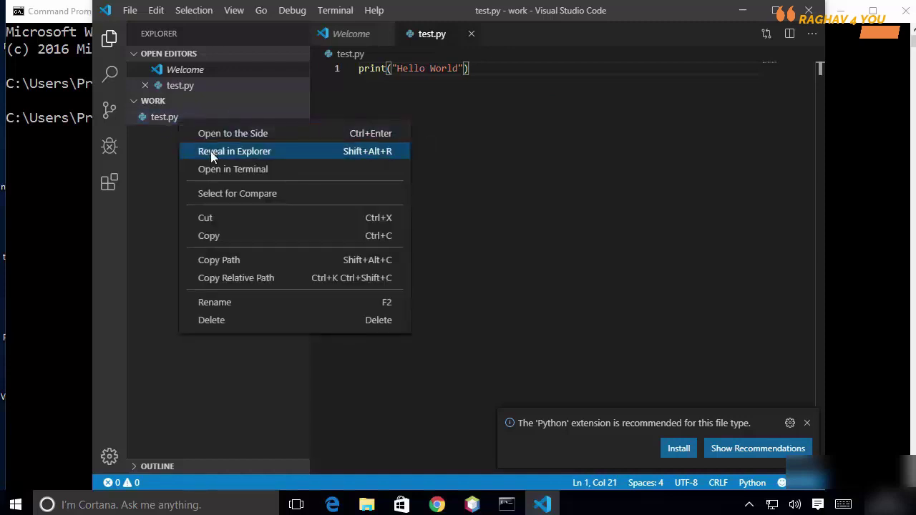
click(254, 152)
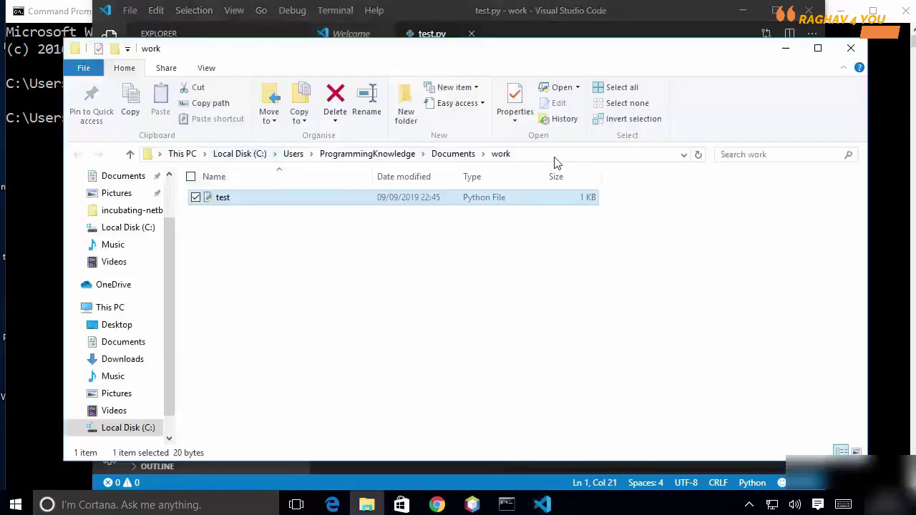
click(556, 159)
key(ctrl+c)
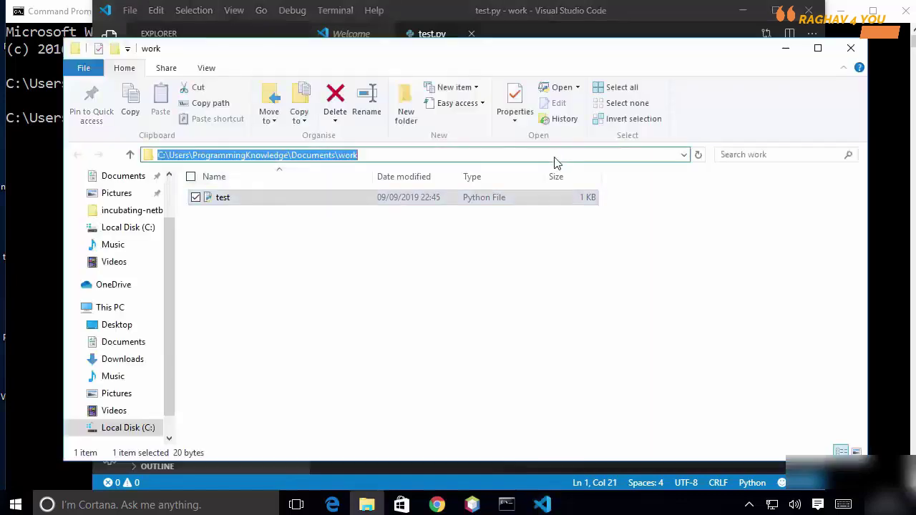
click(852, 50)
click(810, 12)
- Change the Command Prompt's directory to the work folder using cd with the copied path
click(403, 153)
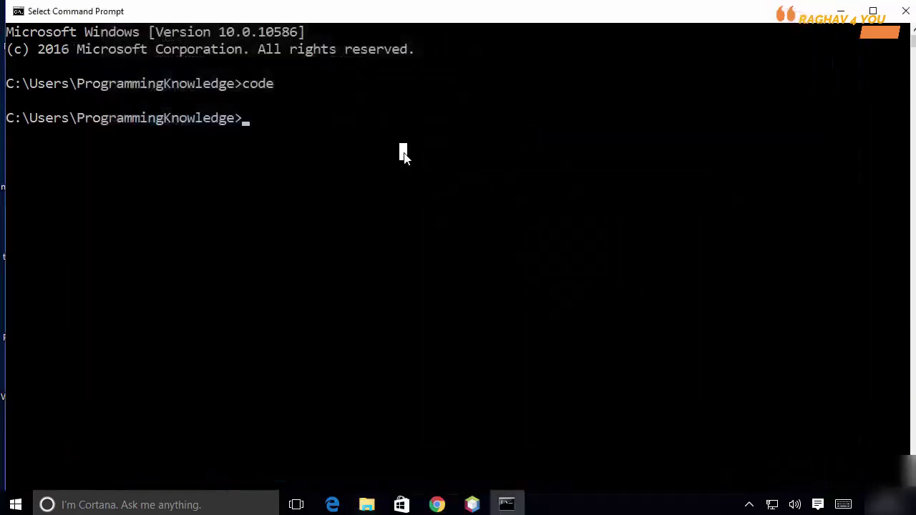
text(cd)
key(ctrl+v)
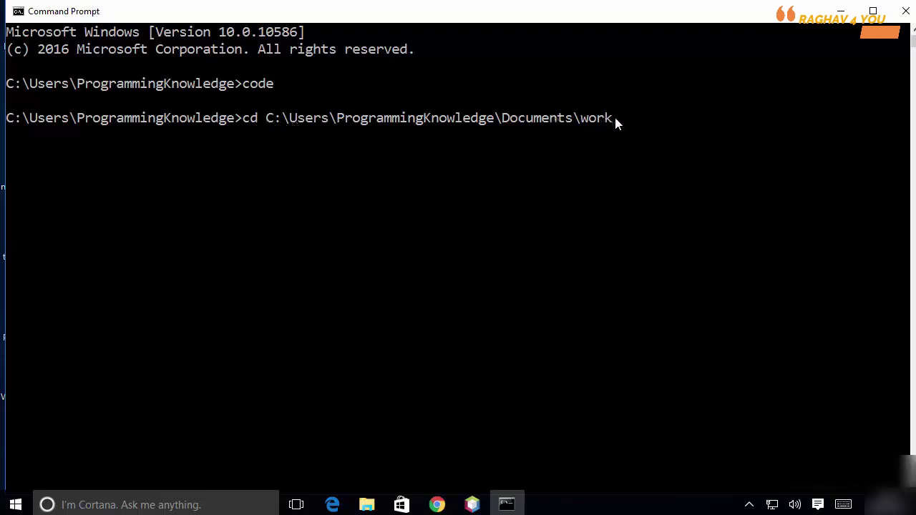
key(Return)
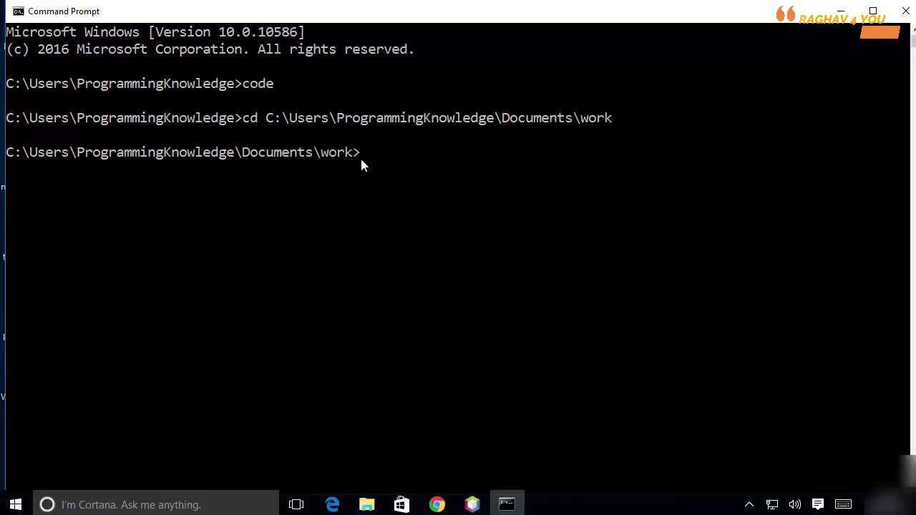
- Open the current work folder in Visual Studio Code from the Command Prompt with the command code
click(377, 176)
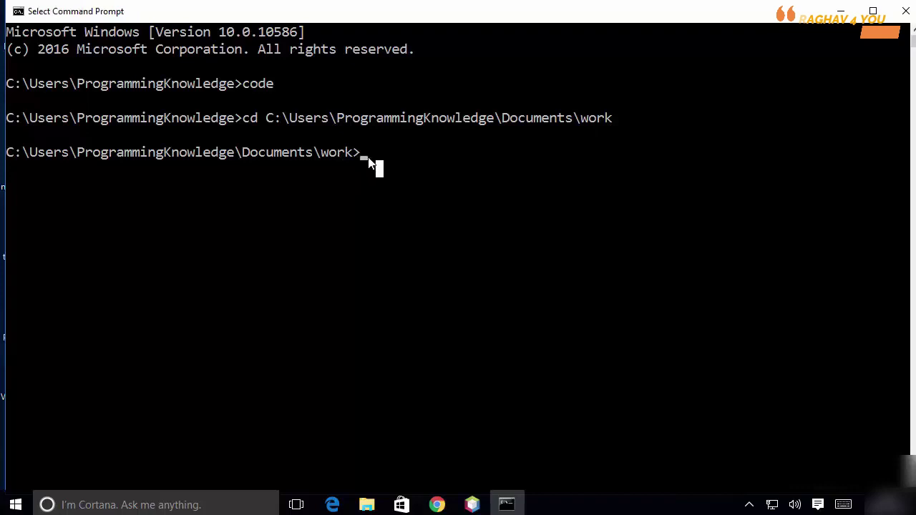
click(369, 159)
text(code )
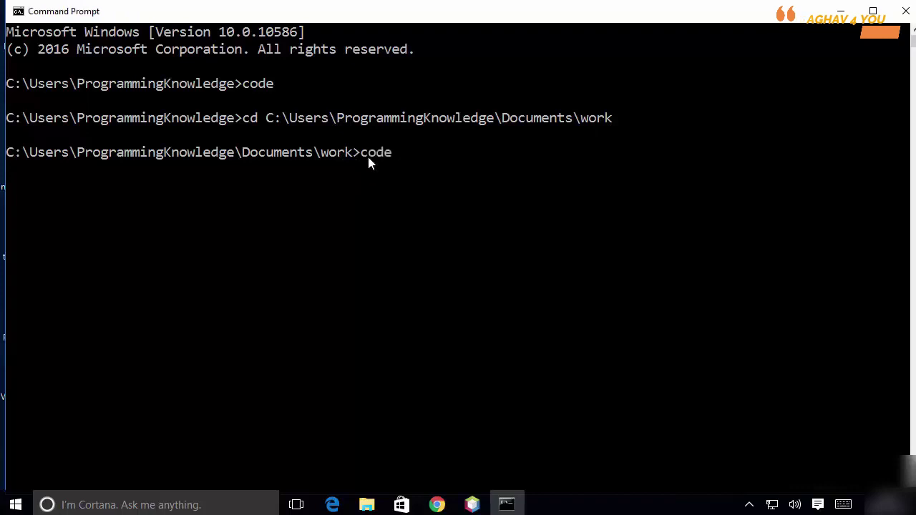
text(.)
key(Return)
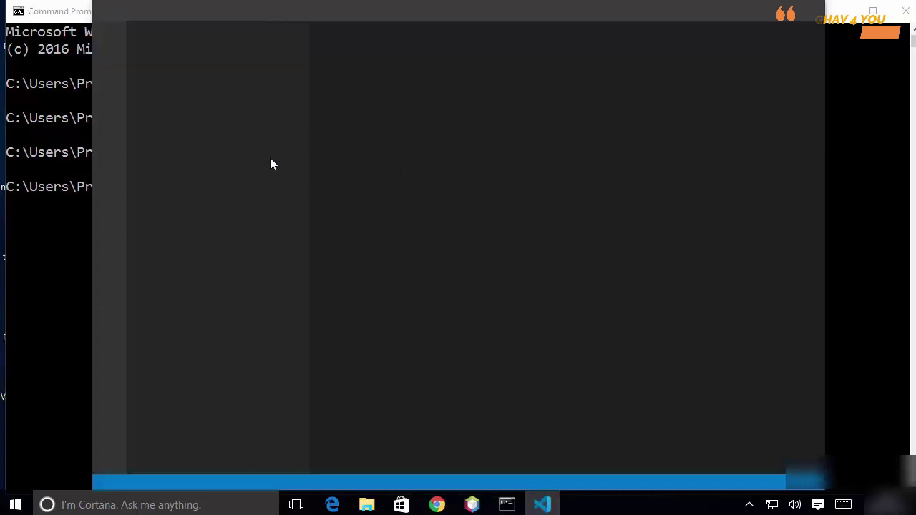
- Check the work folder in the Visual Studio Code window, and close the Command Prompt
click(81, 219)
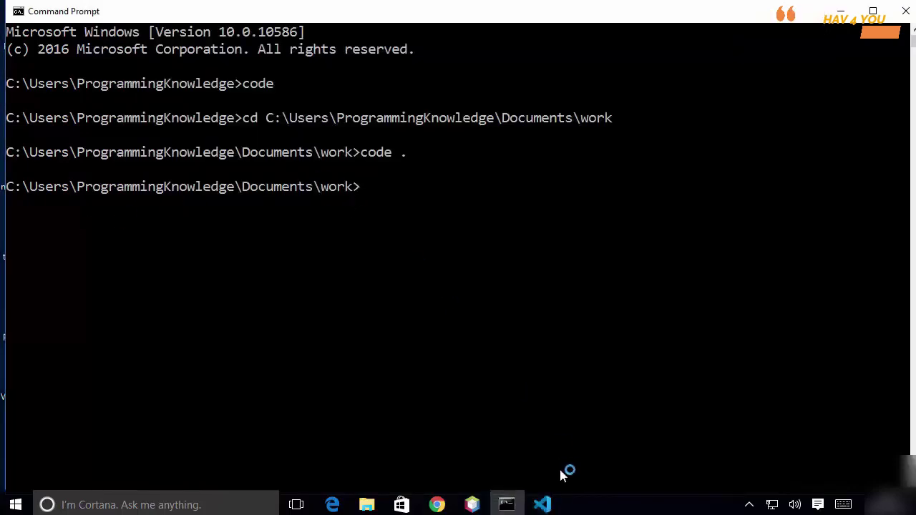
click(541, 504)
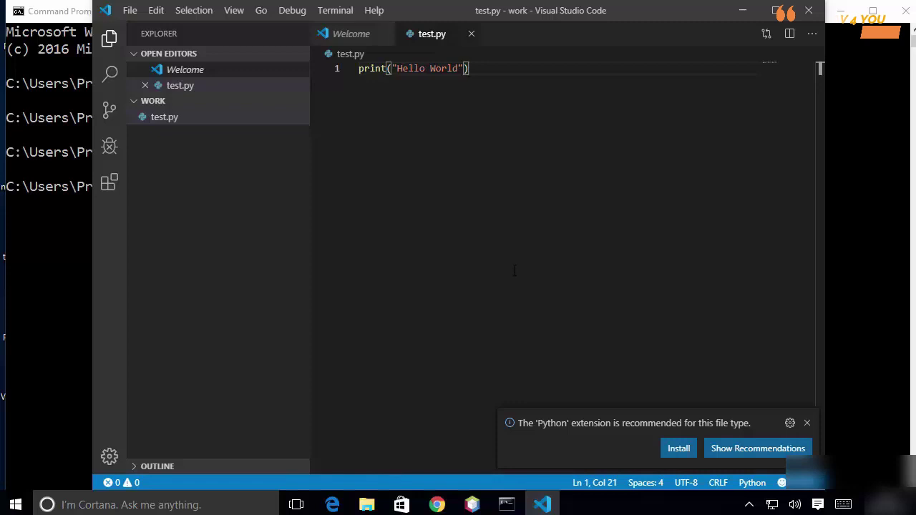
click(860, 122)
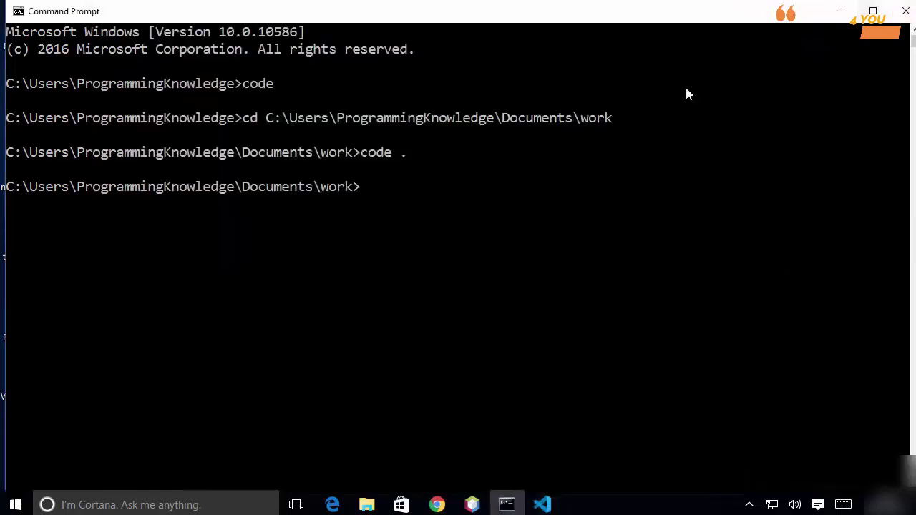
key(alt+F4)
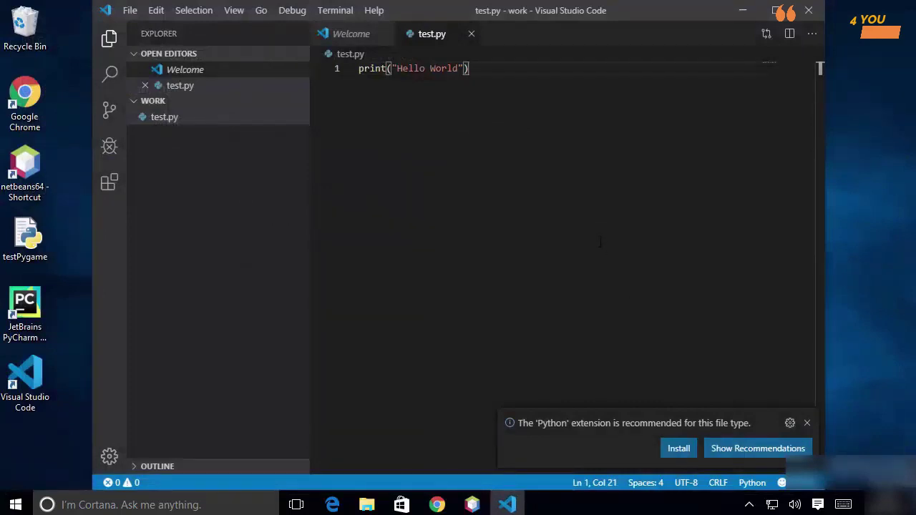
- Show the terminal with the View: Toggle Integrated Terminal command, and maximize the editor window
key(ctrl+shift+p)
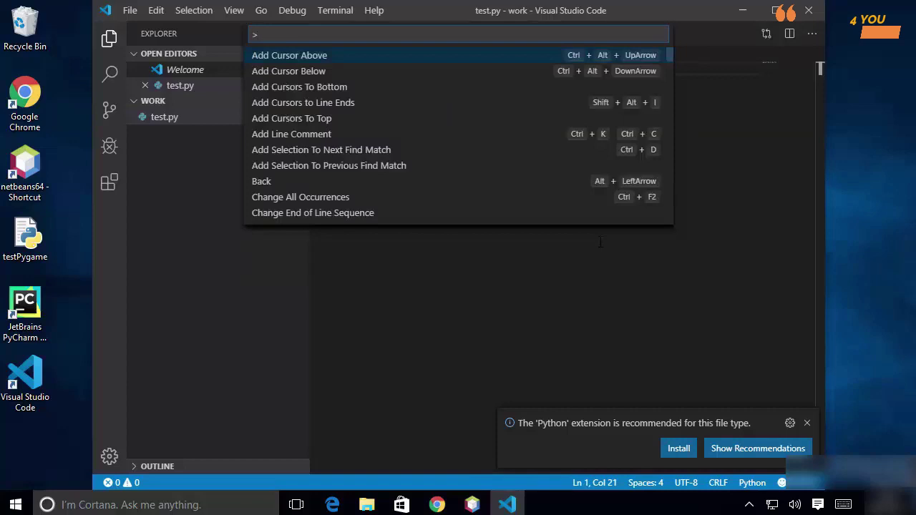
text(toggle in)
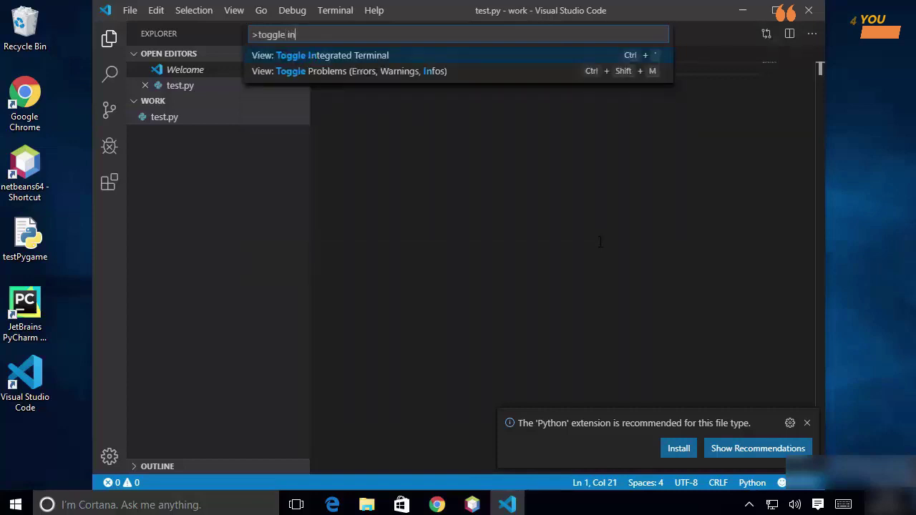
click(324, 61)
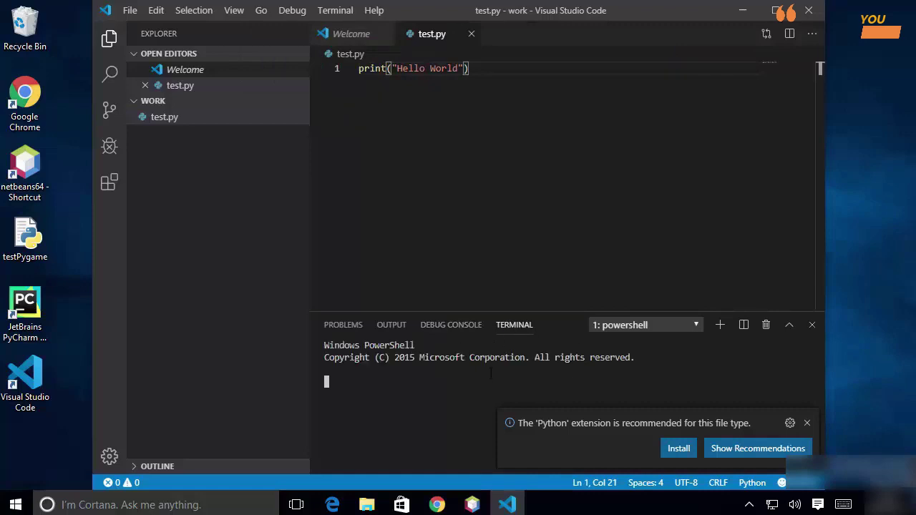
click(776, 12)
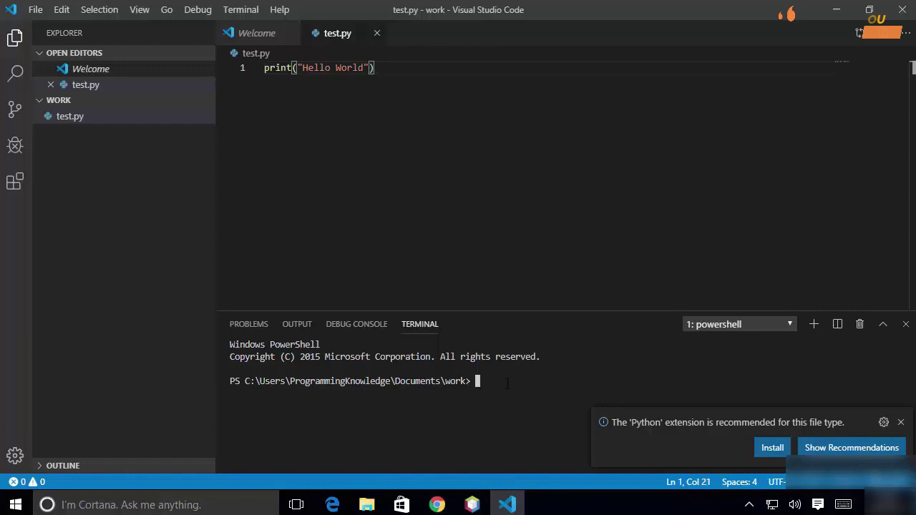
- Run the script in the integrated terminal with the command python .\test.py
text(py)
key(BackSpace)
text(ython)
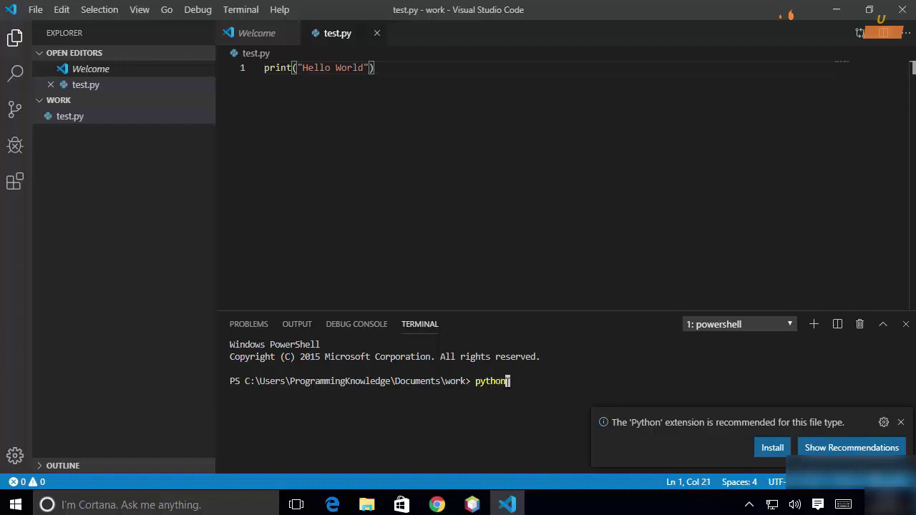
text( t)
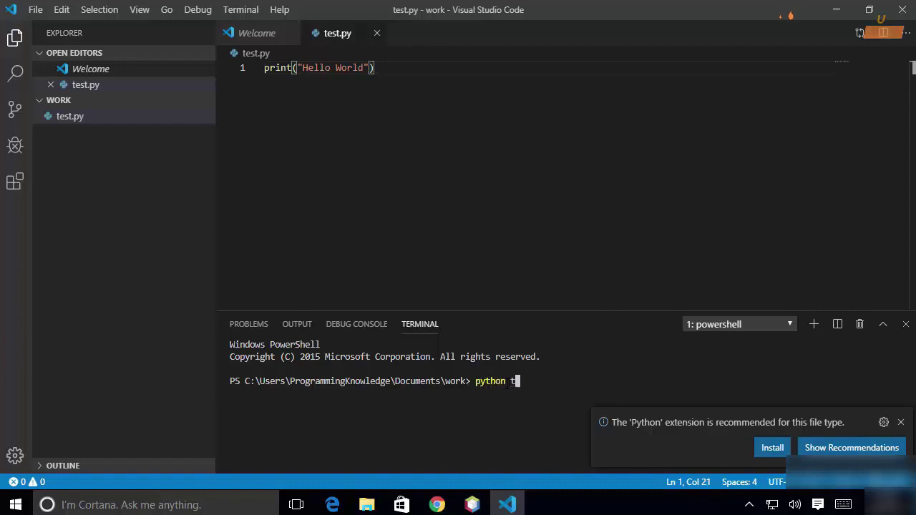
key(Tab)
key(Return)
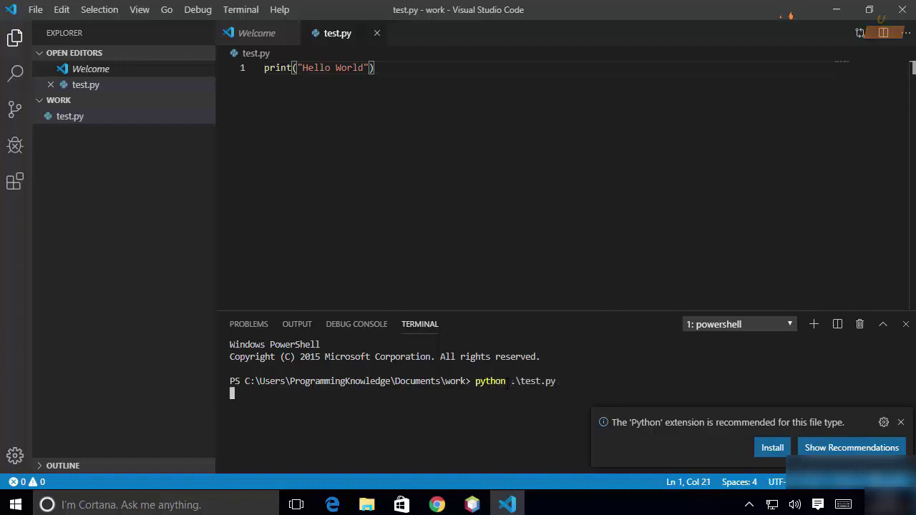